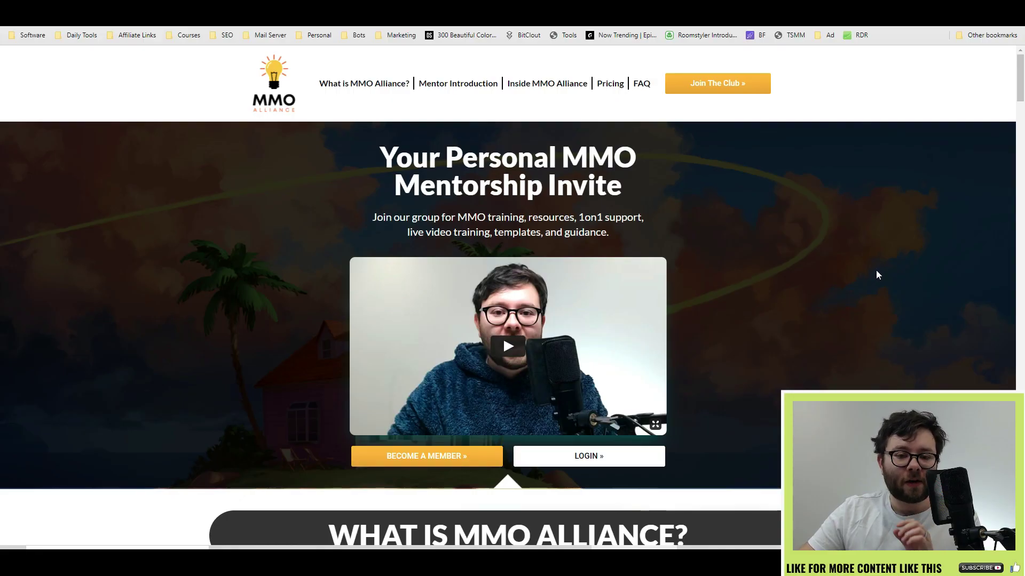
# Step: Scroll down through the MMO Alliance earnings and statements sections
pyautogui.scroll(-3, 876, 271)
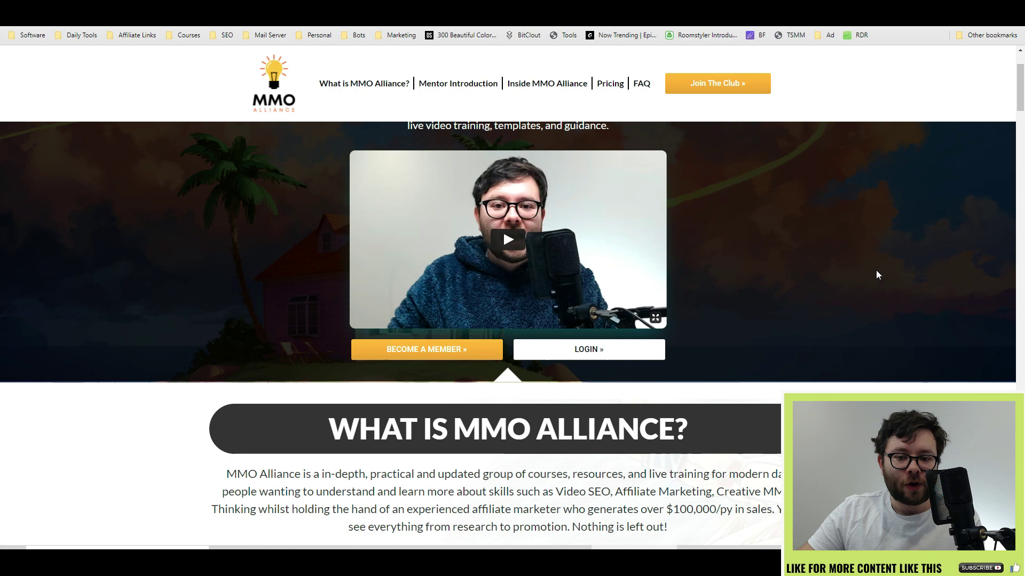
pyautogui.scroll(-3, 876, 271)
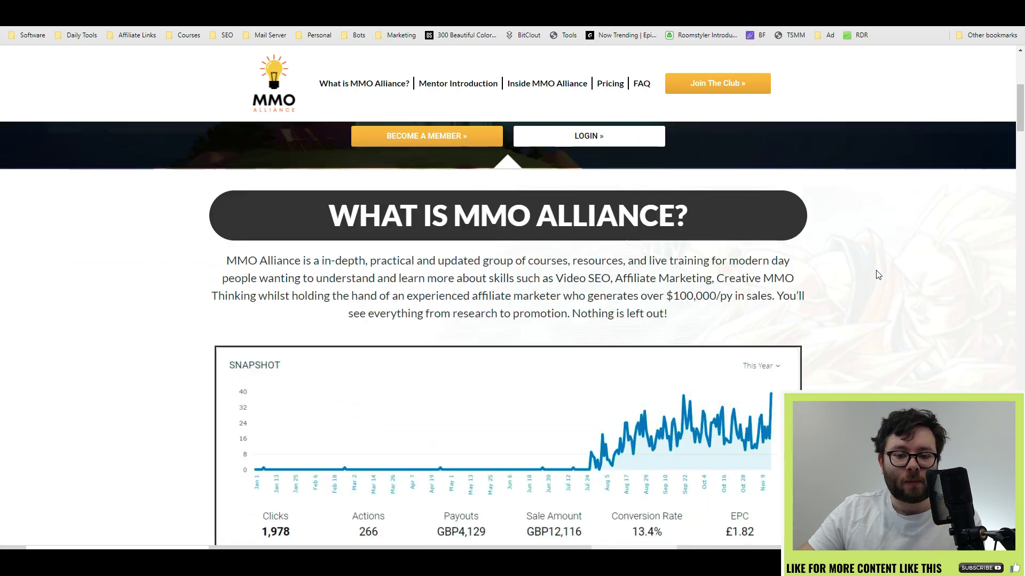
pyautogui.scroll(-3, 877, 275)
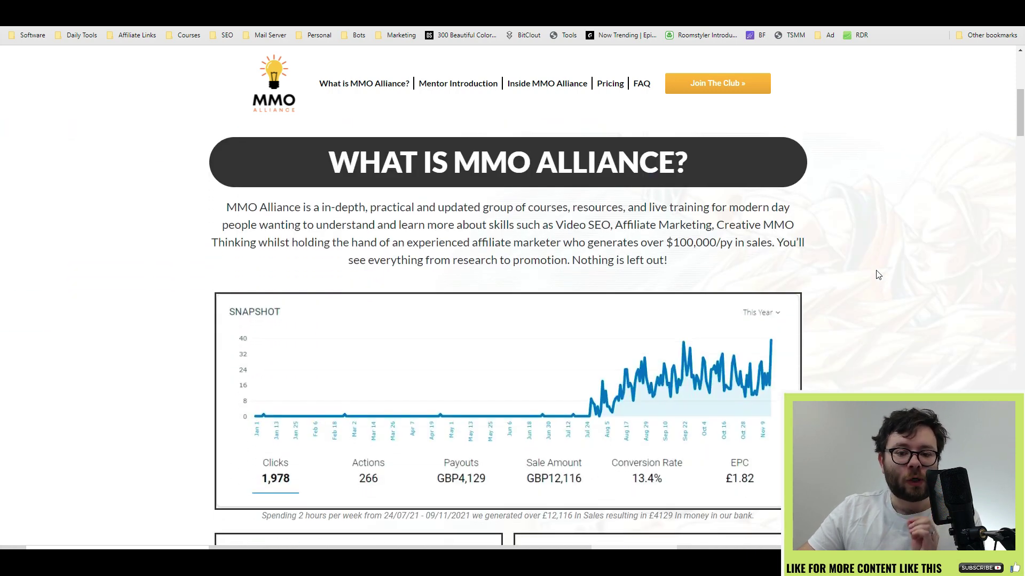
pyautogui.scroll(-3, 878, 275)
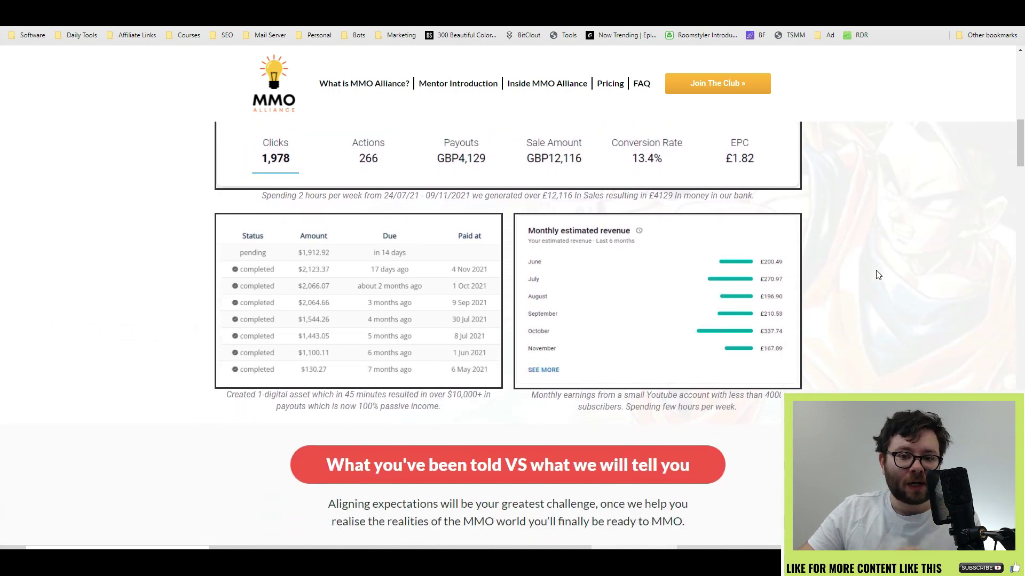
pyautogui.scroll(-3, 878, 274)
pyautogui.scroll(-1, 878, 275)
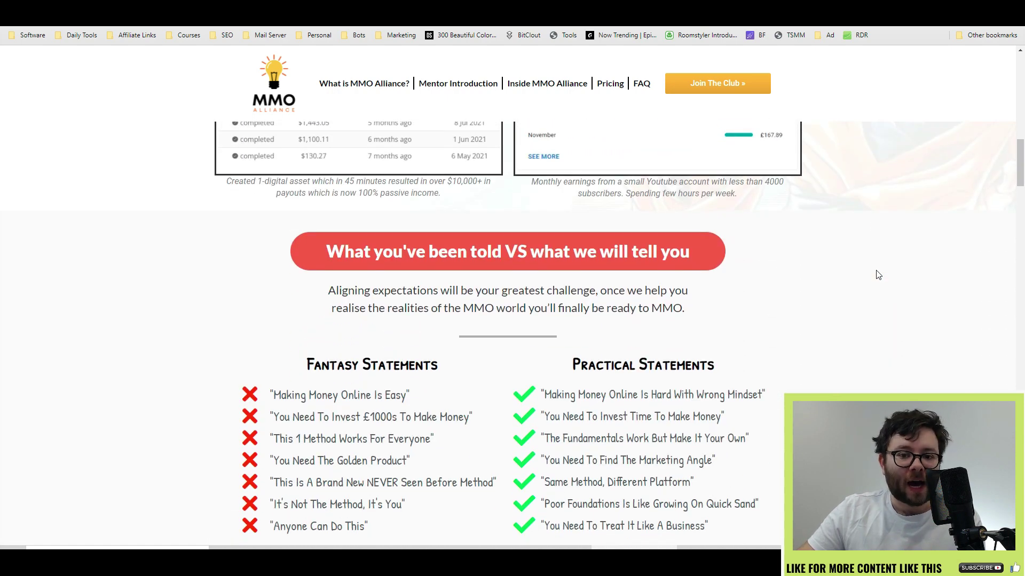
pyautogui.scroll(-1, 878, 275)
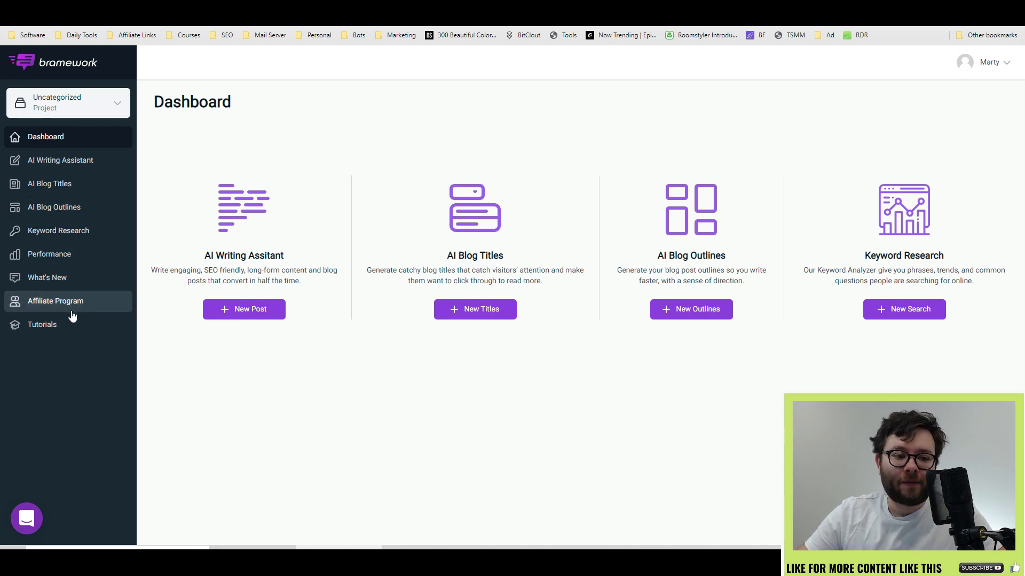
pyautogui.click(32, 517)
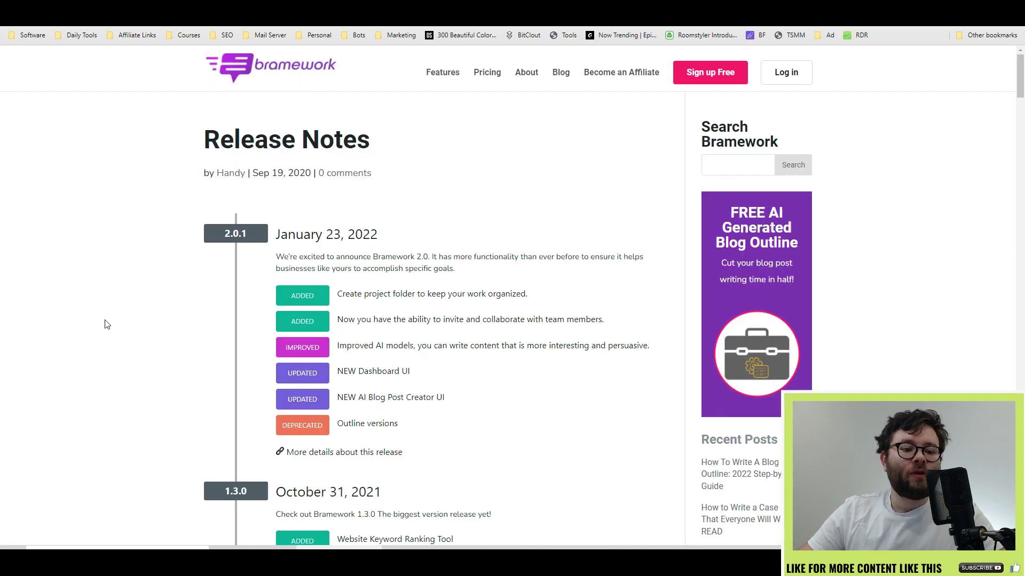
pyautogui.scroll(-3, 321, 160)
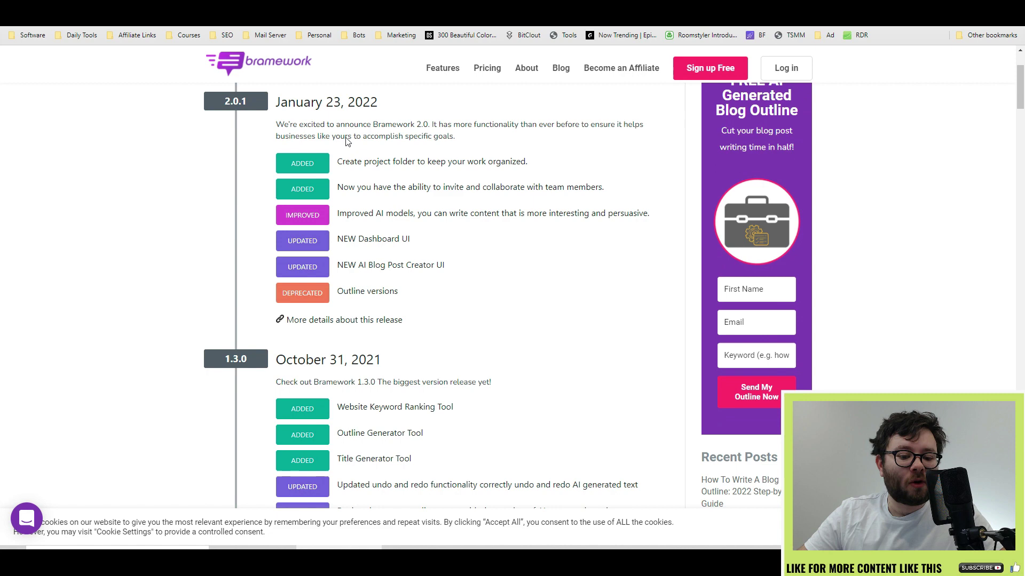
pyautogui.scroll(-5, 347, 140)
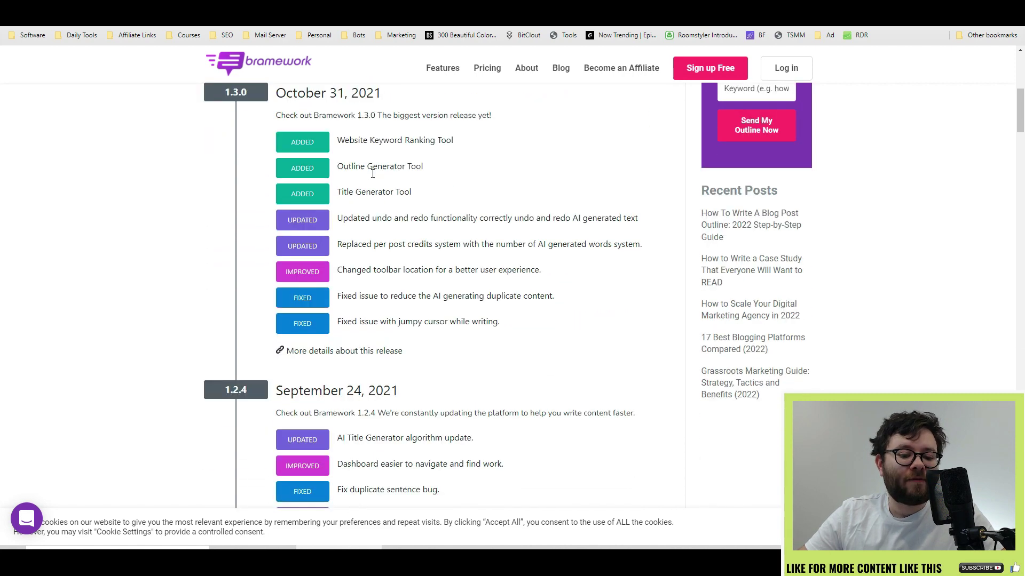
pyautogui.scroll(-6, 373, 173)
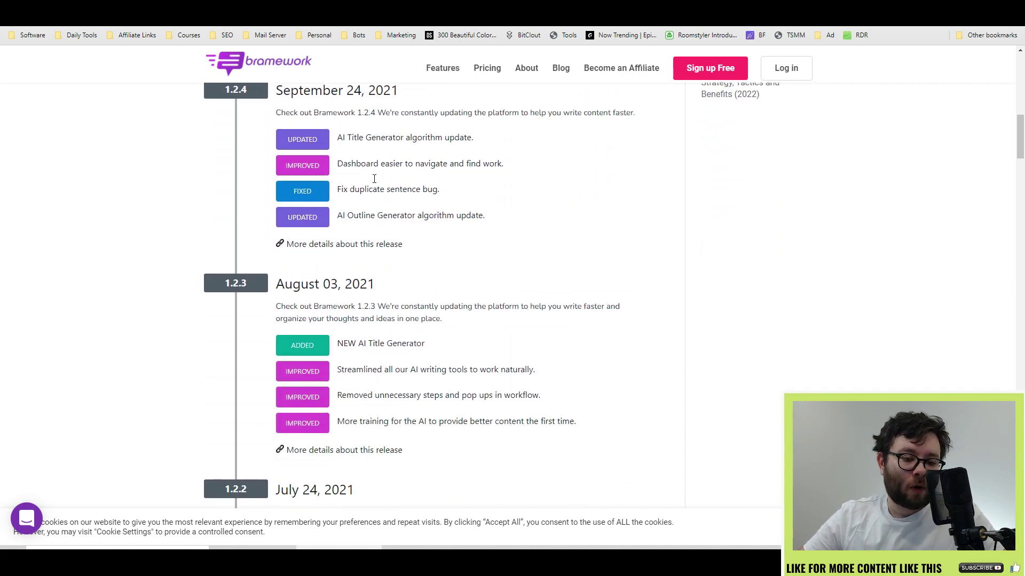
pyautogui.scroll(-2, 375, 179)
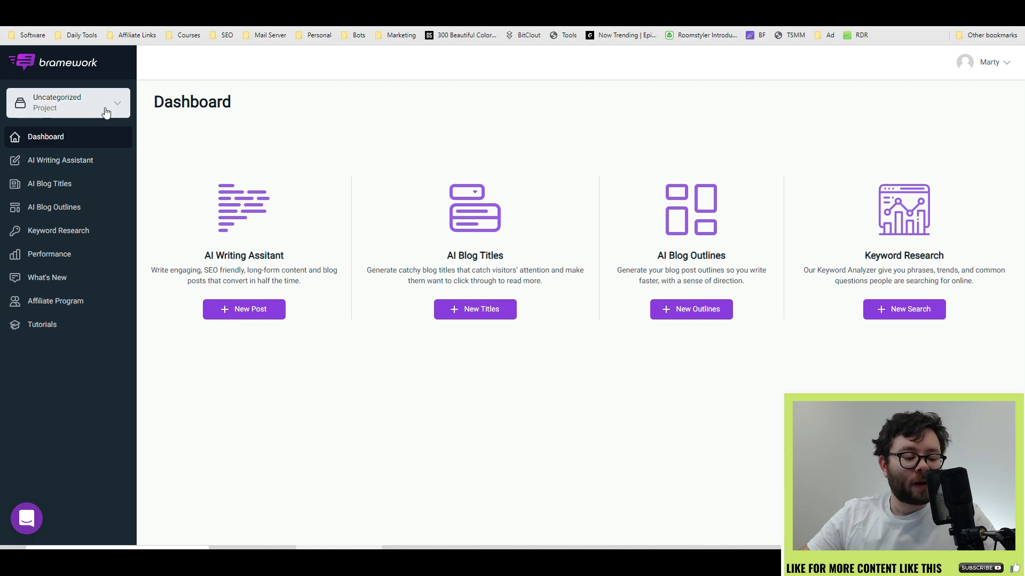
# Step: Create a project named Dog Training with URL dog-training and make it the active project
pyautogui.click(74, 108)
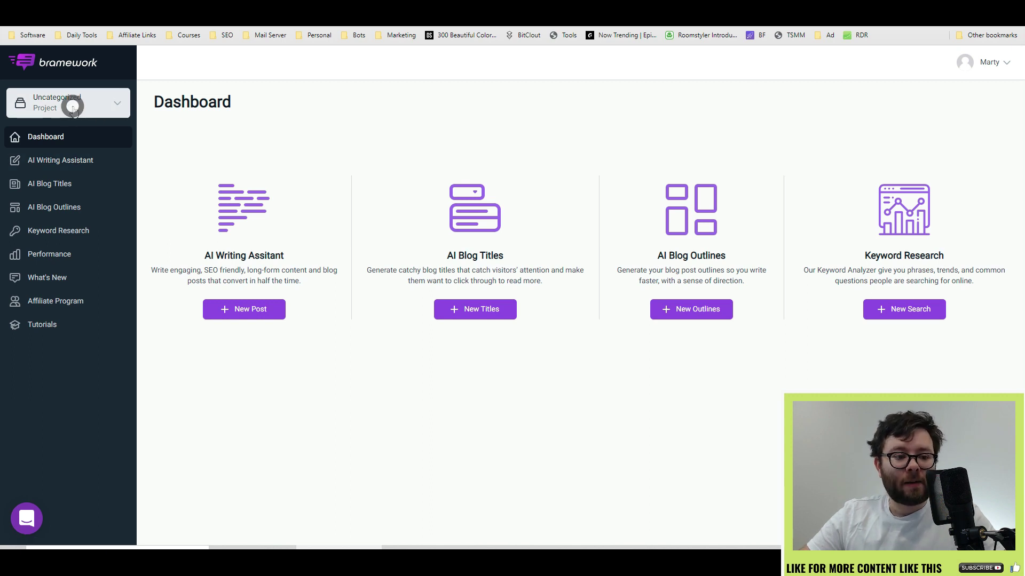
pyautogui.click(69, 132)
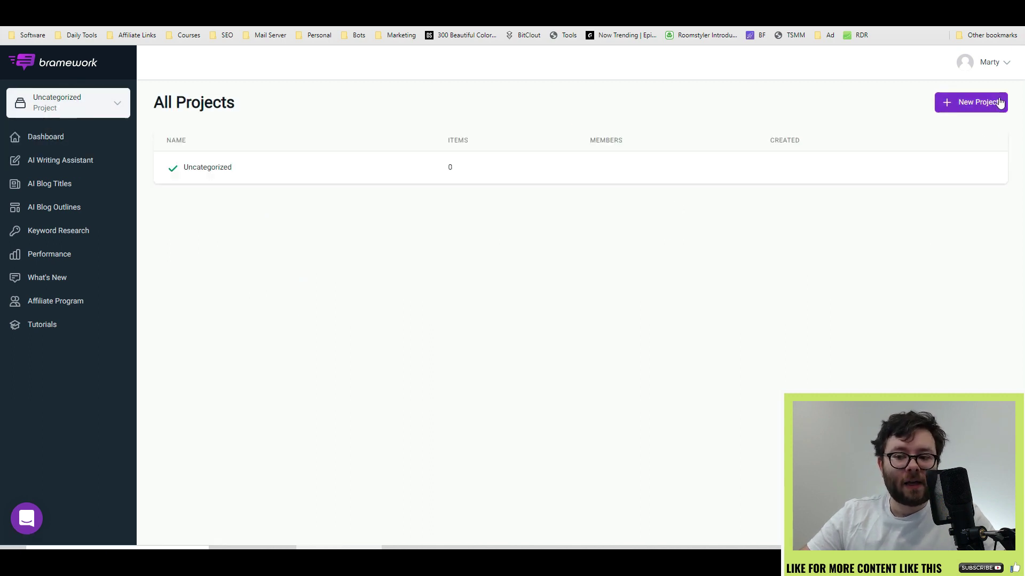
pyautogui.click(996, 103)
pyautogui.click(949, 144)
pyautogui.write('Dog Training')
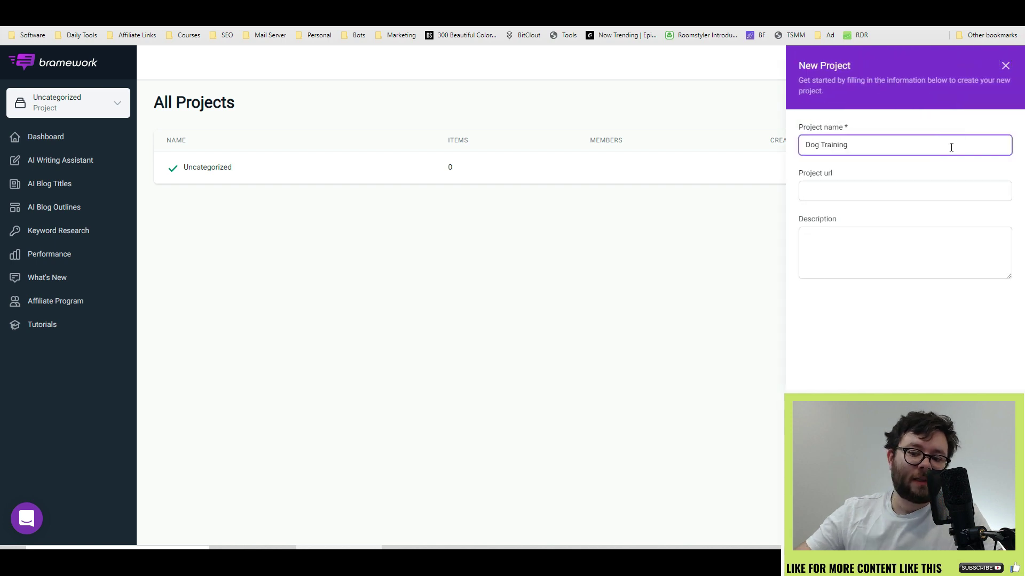
pyautogui.click(937, 192)
pyautogui.write('dog-training')
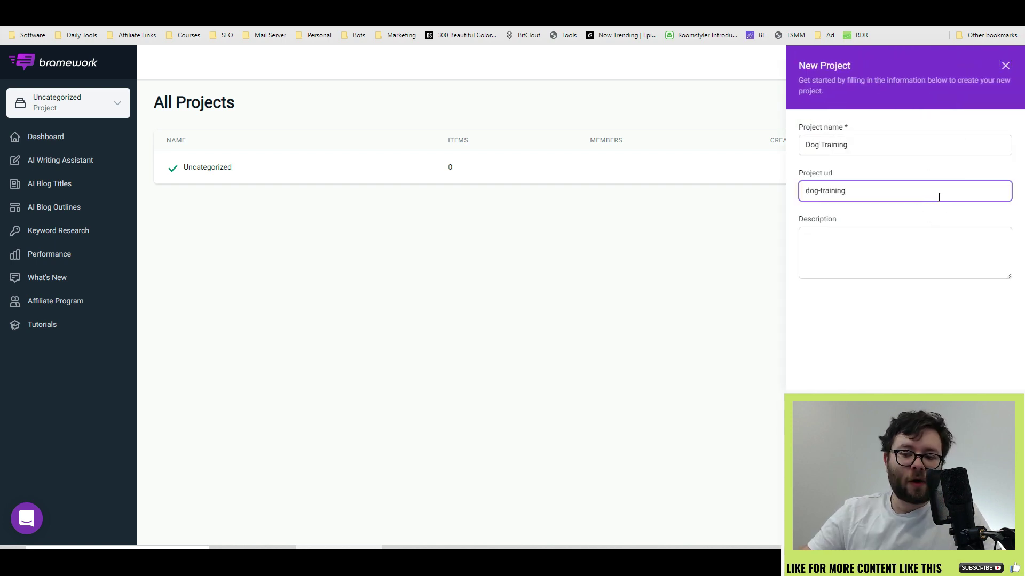
pyautogui.press('Return')
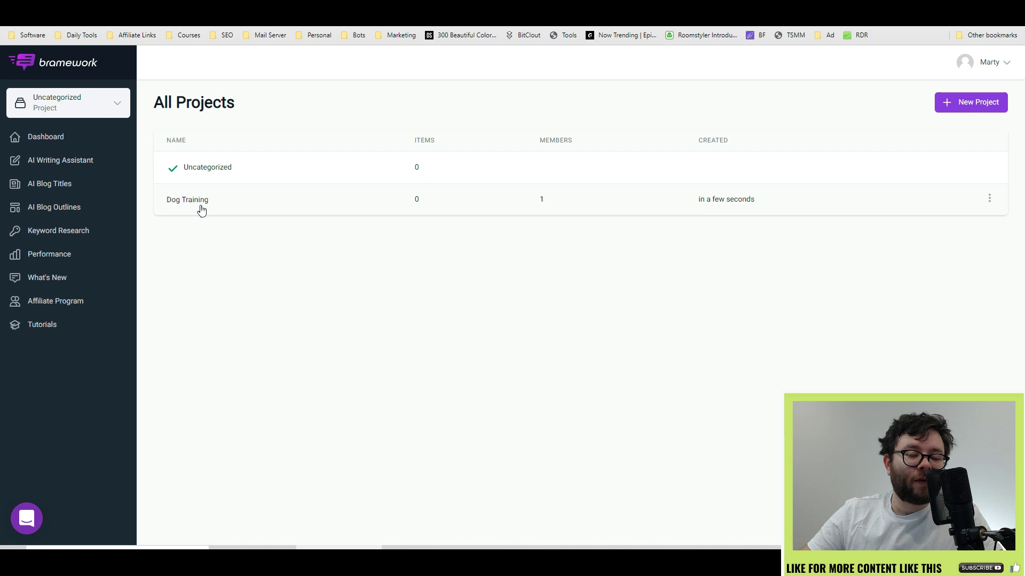
pyautogui.click(230, 204)
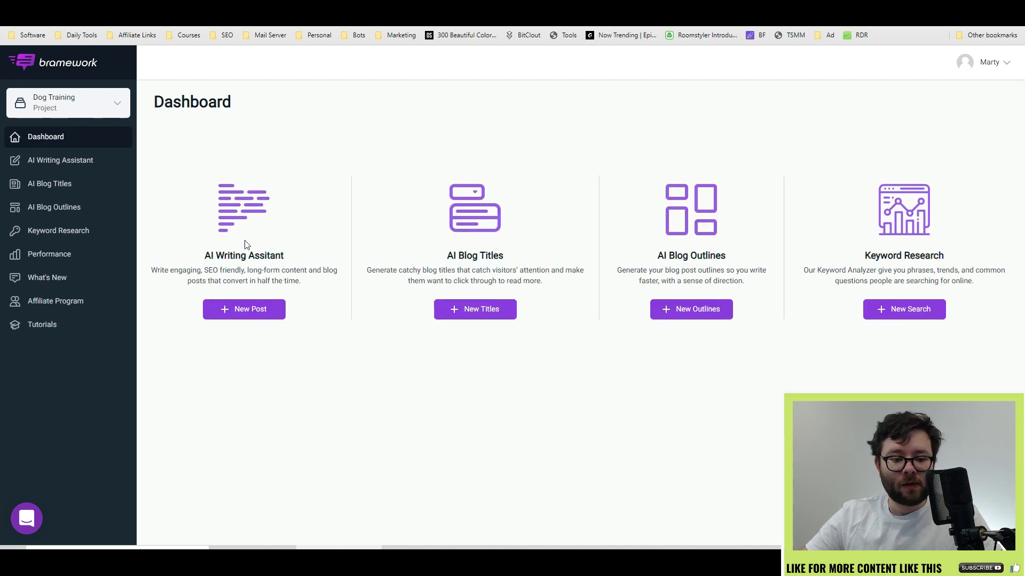
# Step: Start a new AI post with the keyword 'how to train a dog to sit' and read its quality rating
pyautogui.click(235, 311)
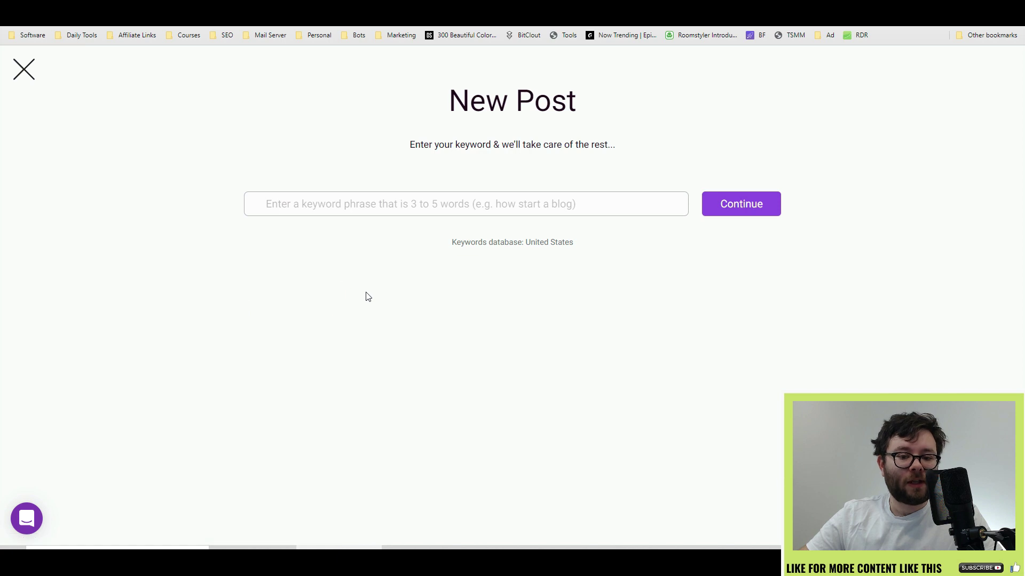
pyautogui.click(289, 200)
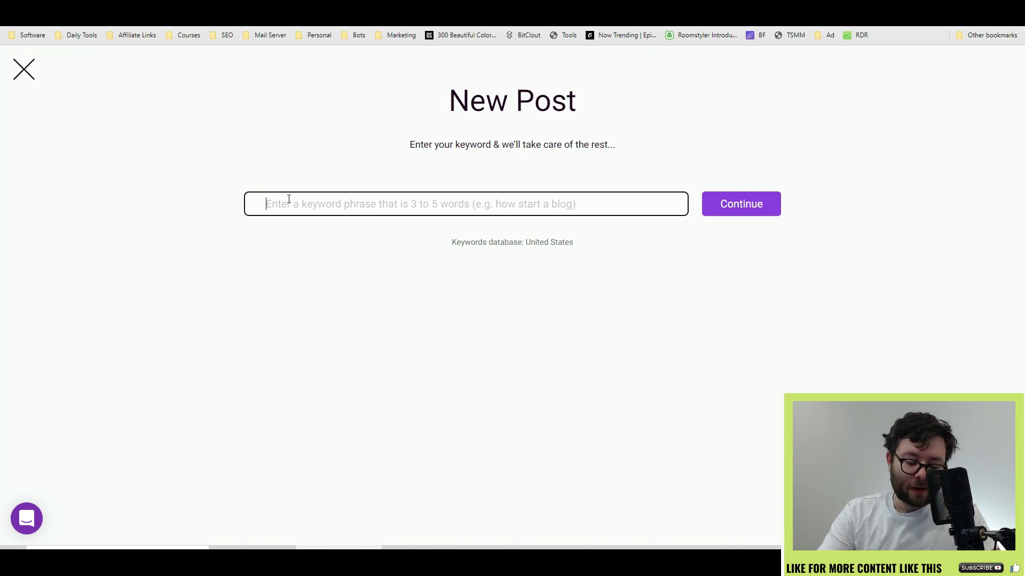
pyautogui.write('how to train a dog to sit')
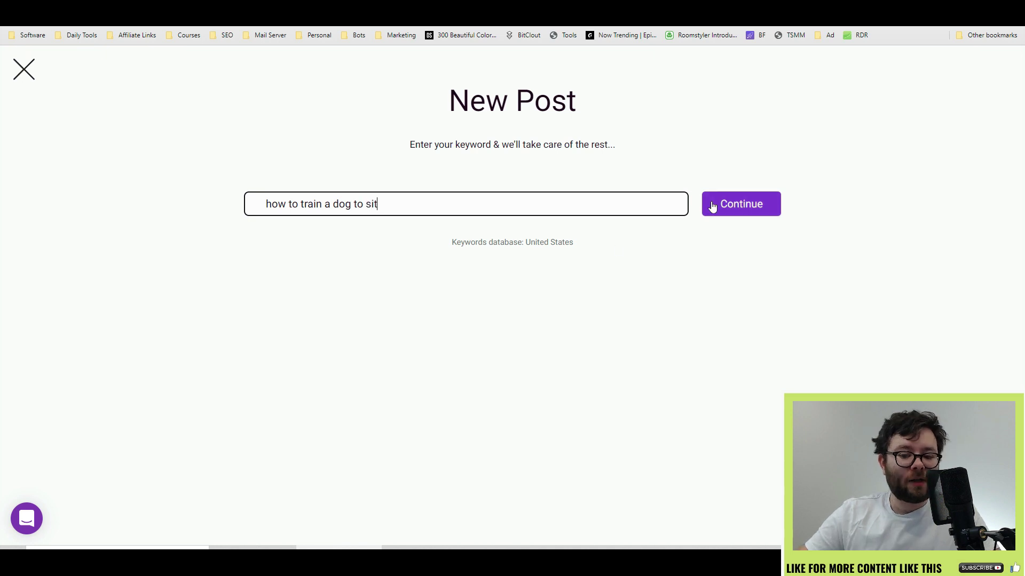
pyautogui.click(712, 203)
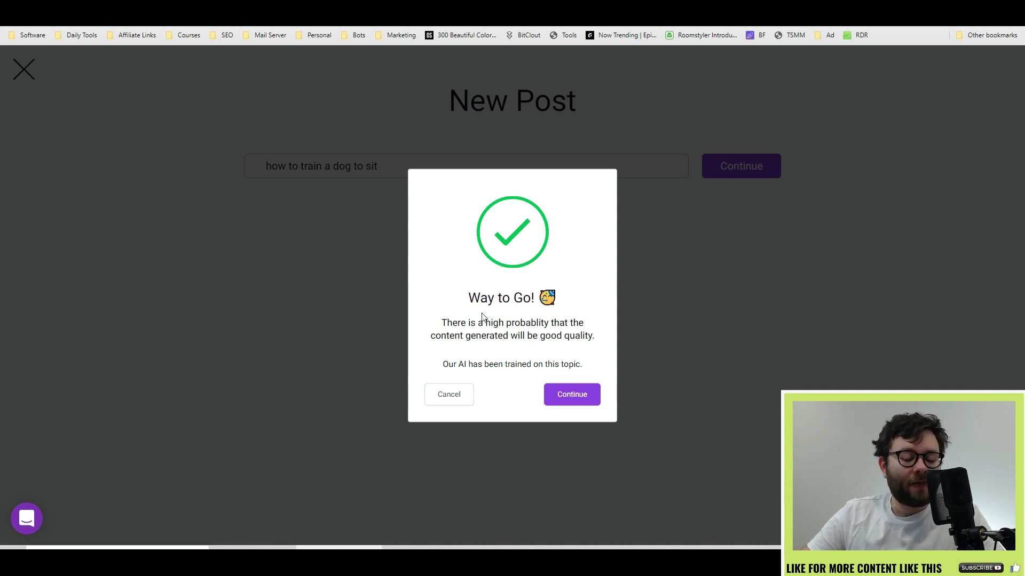
pyautogui.moveTo(482, 317); pyautogui.dragTo(509, 336)
pyautogui.click(558, 337)
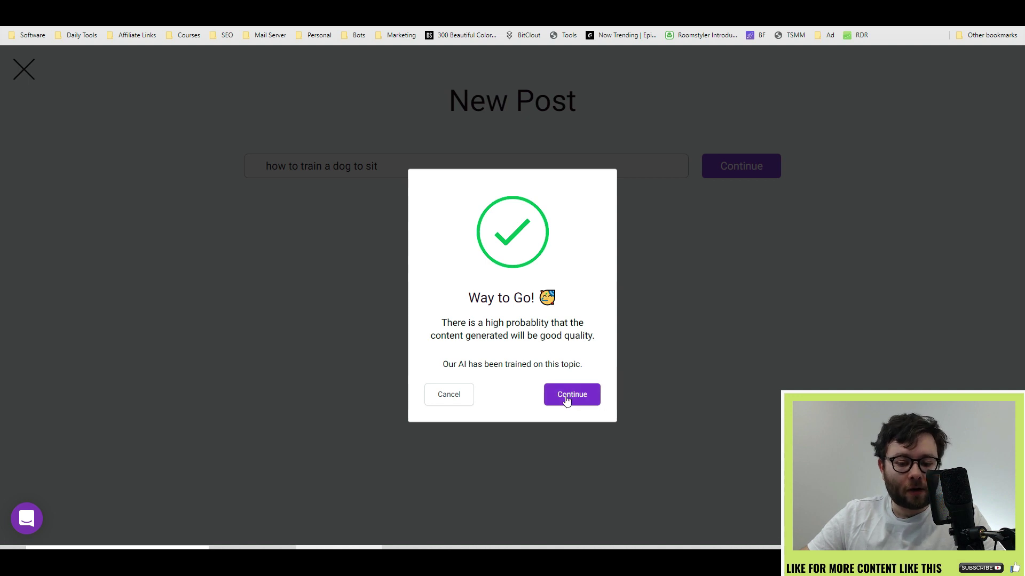
# Step: Accept the keyword quality result and move on to the suggested keywords
pyautogui.click(574, 395)
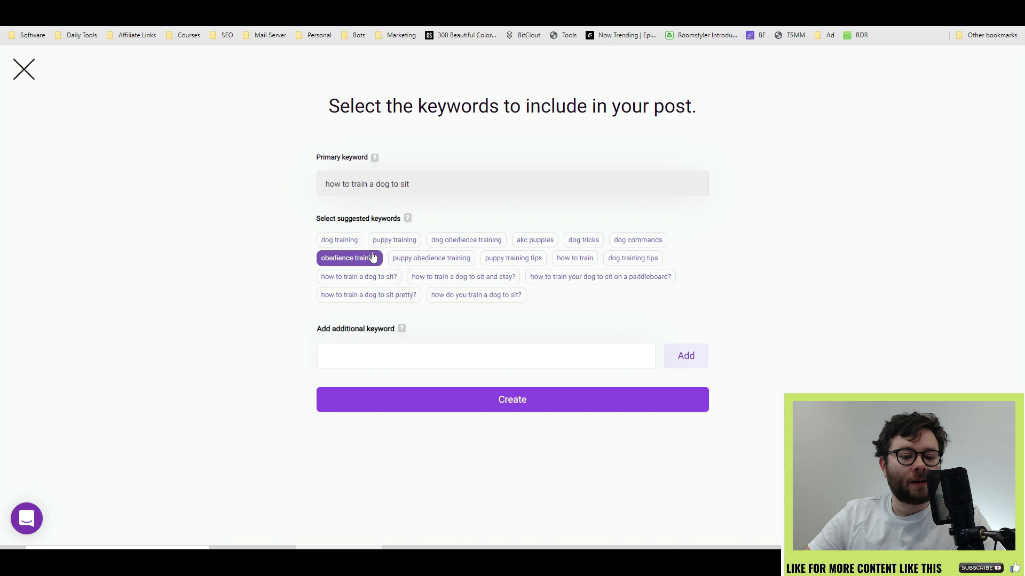
pyautogui.click(398, 241)
pyautogui.click(409, 236)
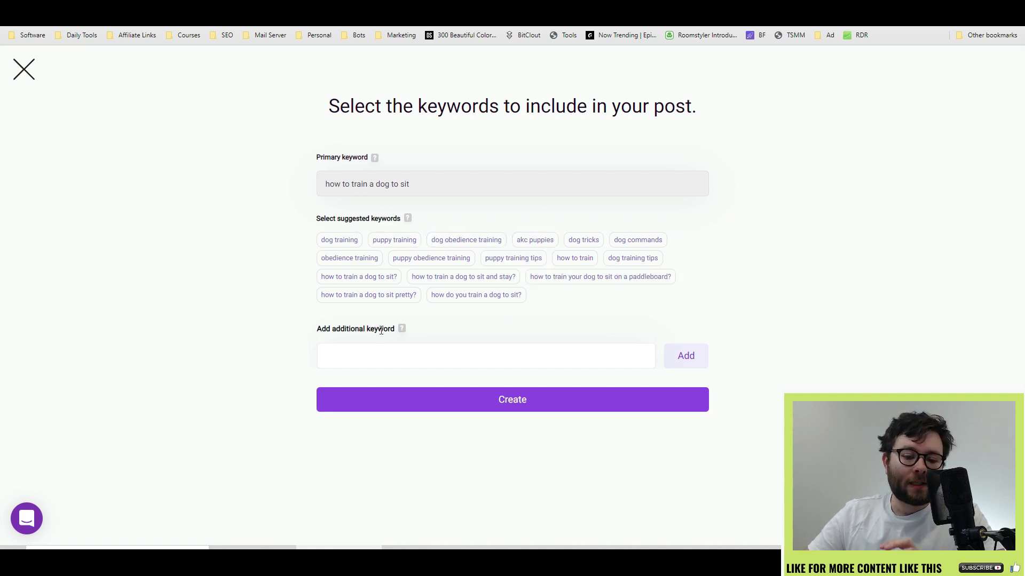
pyautogui.click(384, 356)
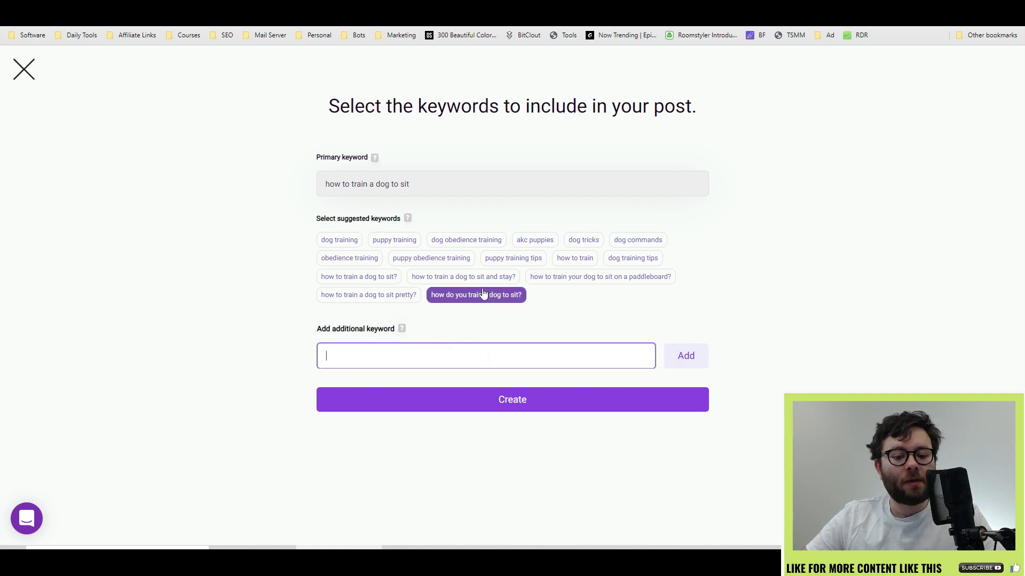
# Step: Add 'how do you train a dog to sit?', '…sit and stay?', 'dog training tips', 'dog commands' and create the post
pyautogui.click(450, 303)
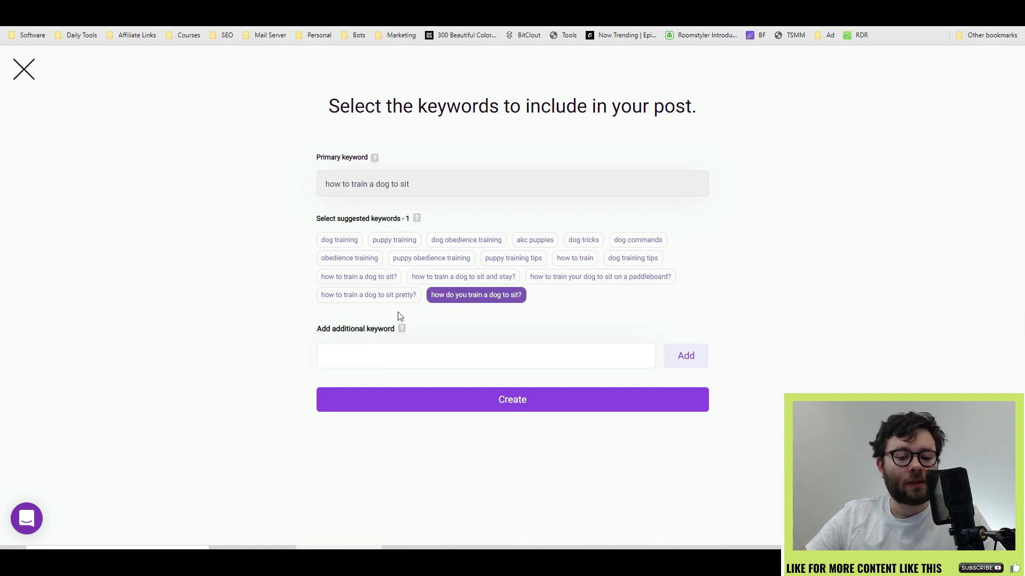
pyautogui.click(439, 281)
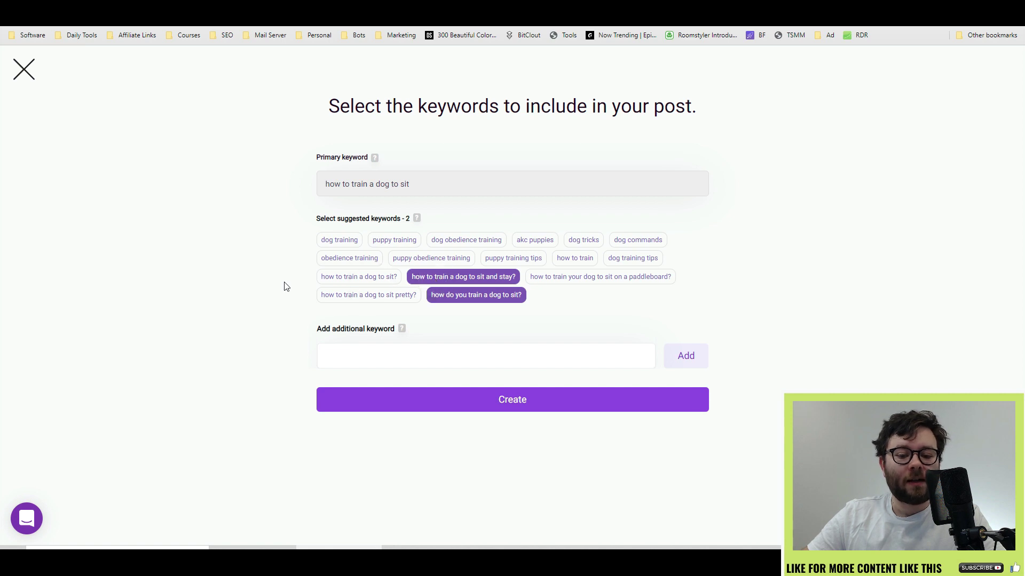
pyautogui.click(609, 266)
pyautogui.click(479, 302)
pyautogui.click(624, 239)
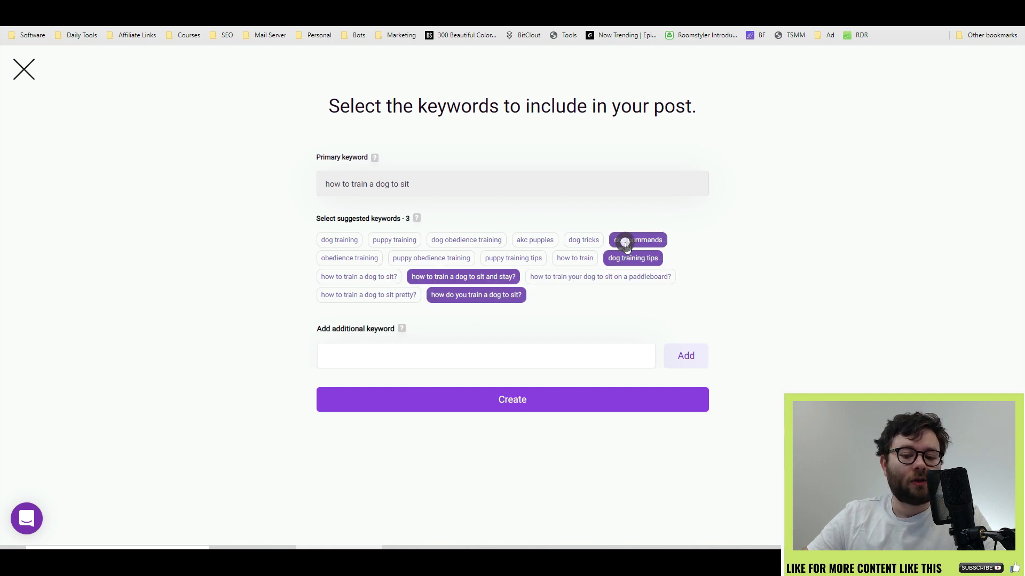
pyautogui.click(445, 398)
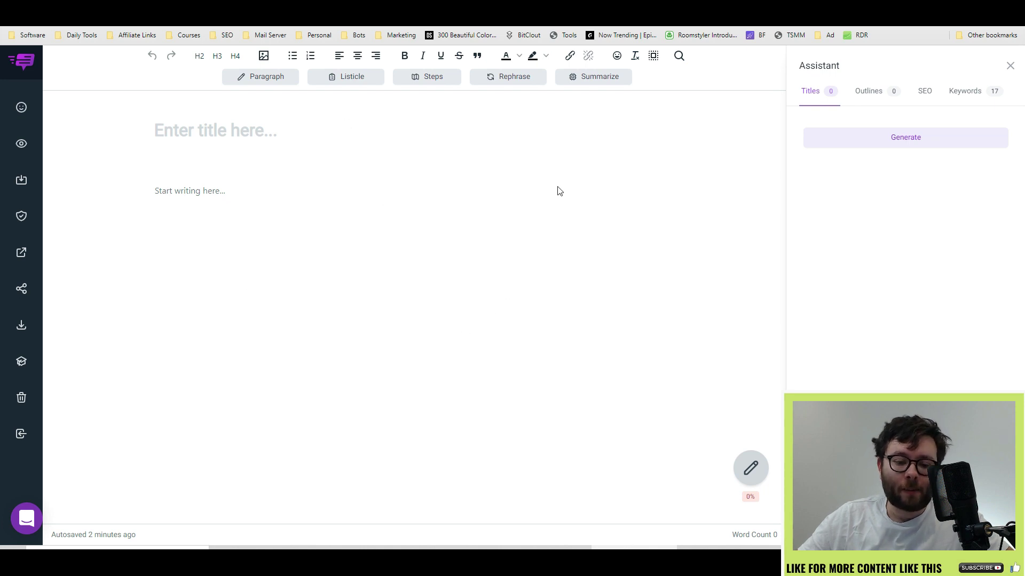
pyautogui.click(22, 112)
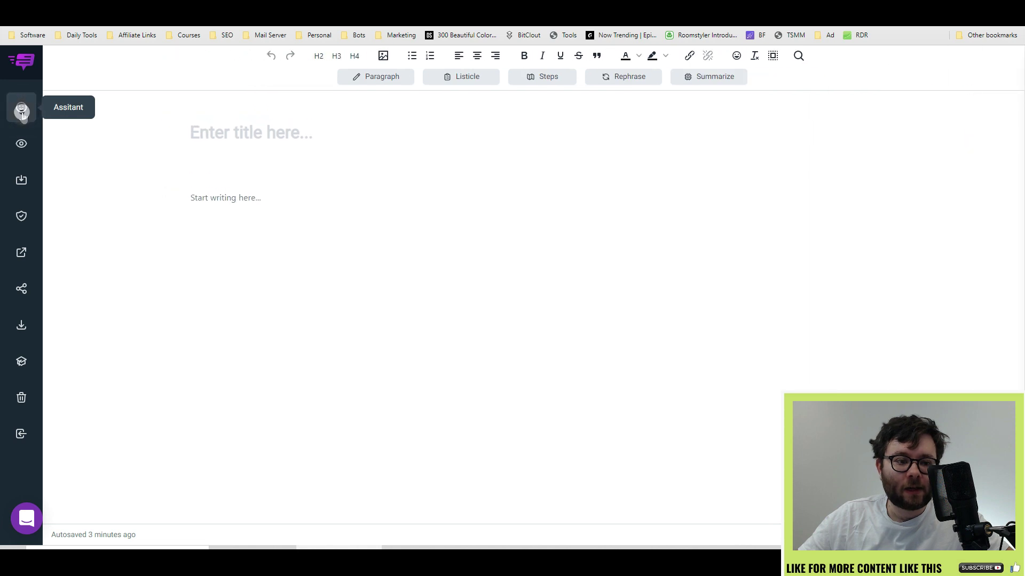
pyautogui.click(22, 113)
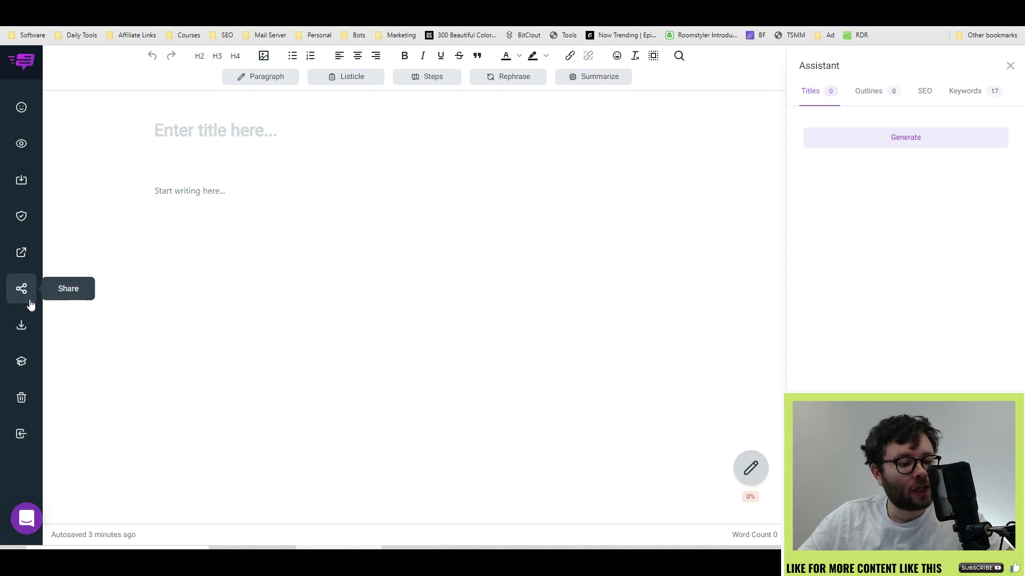
pyautogui.click(23, 362)
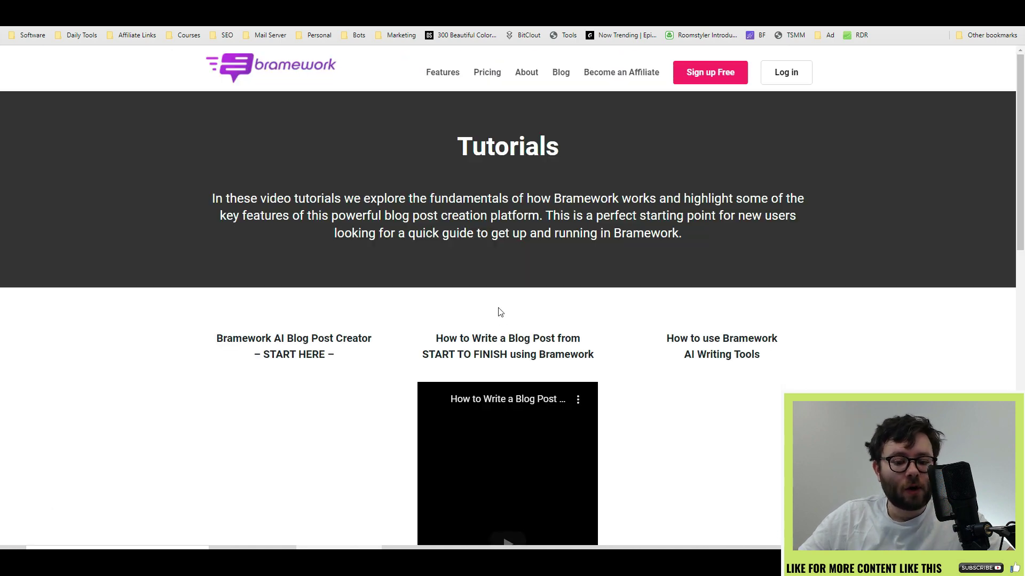
pyautogui.scroll(-3, 509, 311)
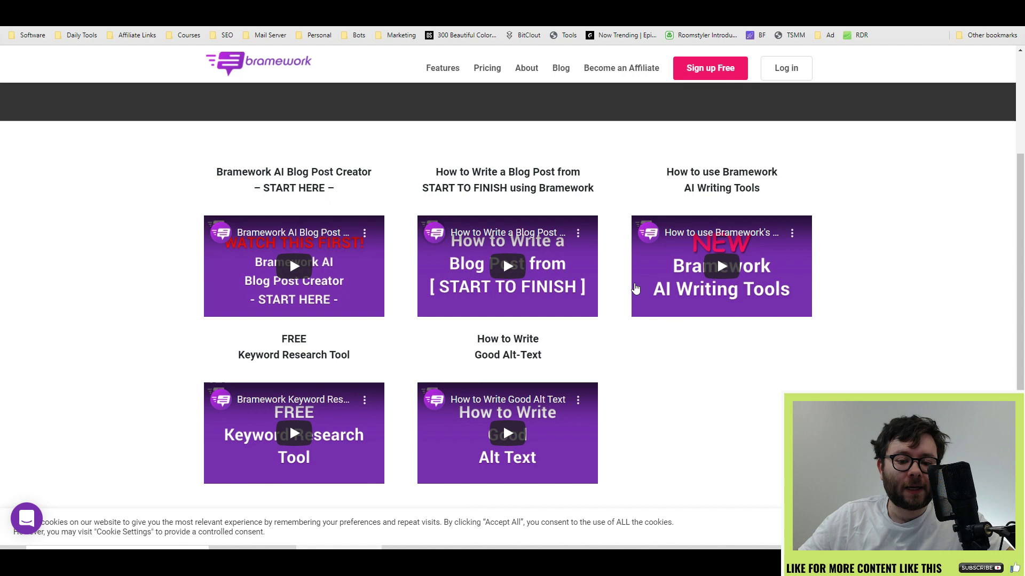
pyautogui.scroll(-1, 635, 288)
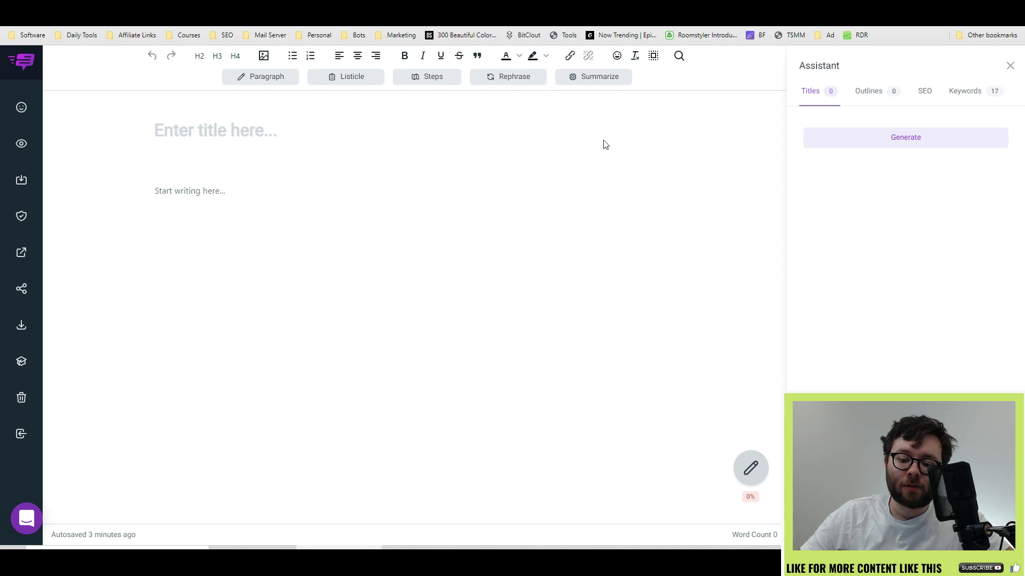
# Step: Place the cursor in the empty post's title and body
pyautogui.click(349, 145)
pyautogui.click(229, 176)
pyautogui.click(218, 144)
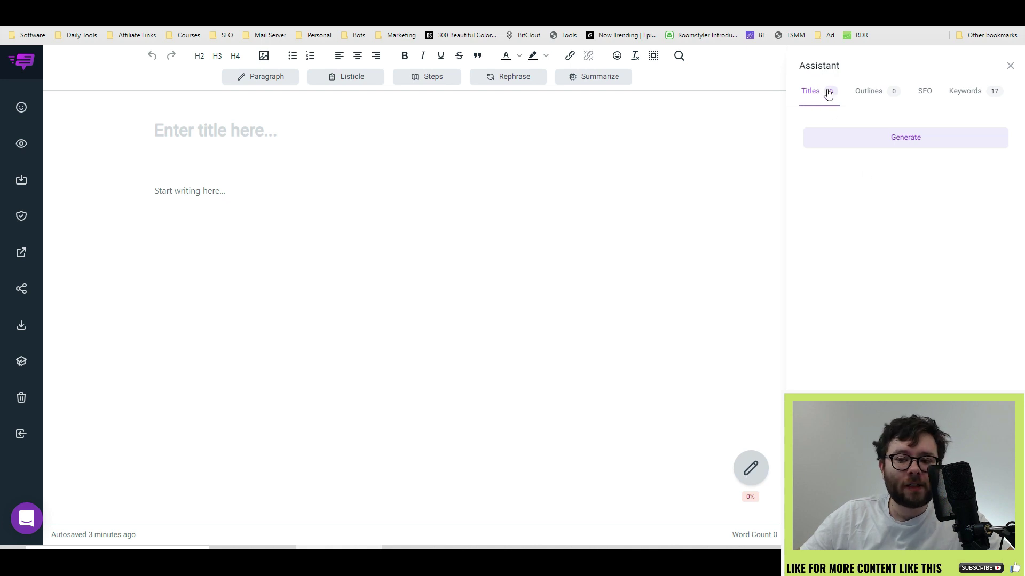
# Step: Check the Outlines, SEO and Keywords tabs, then generate five title suggestions
pyautogui.click(872, 95)
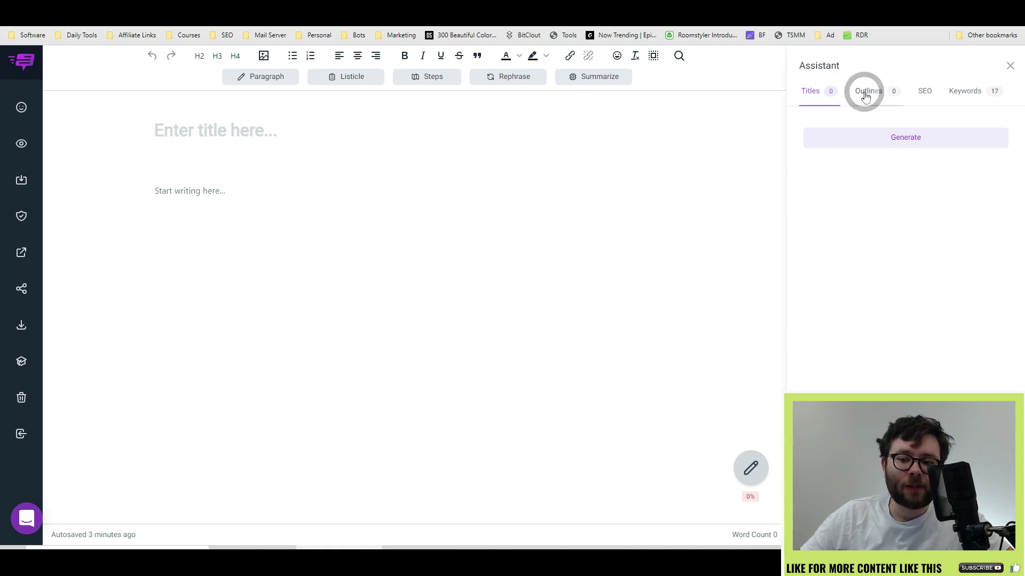
pyautogui.click(929, 96)
pyautogui.click(988, 97)
pyautogui.click(988, 99)
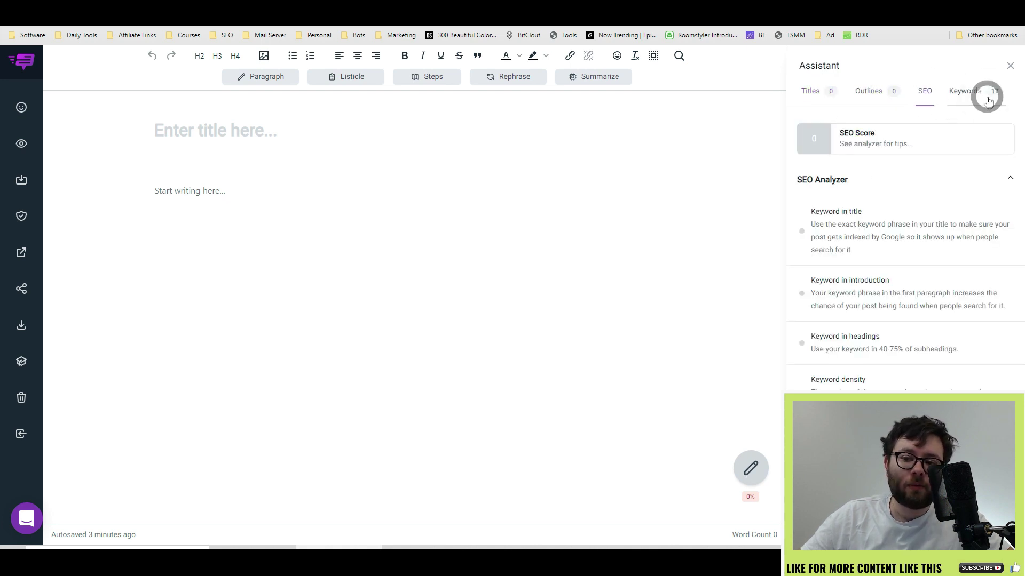
pyautogui.click(804, 100)
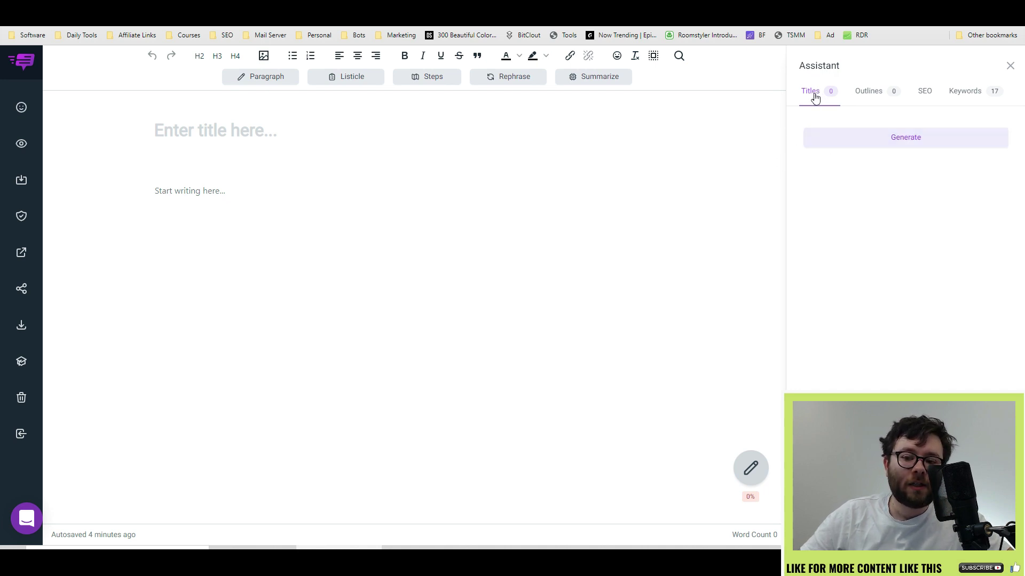
pyautogui.click(886, 138)
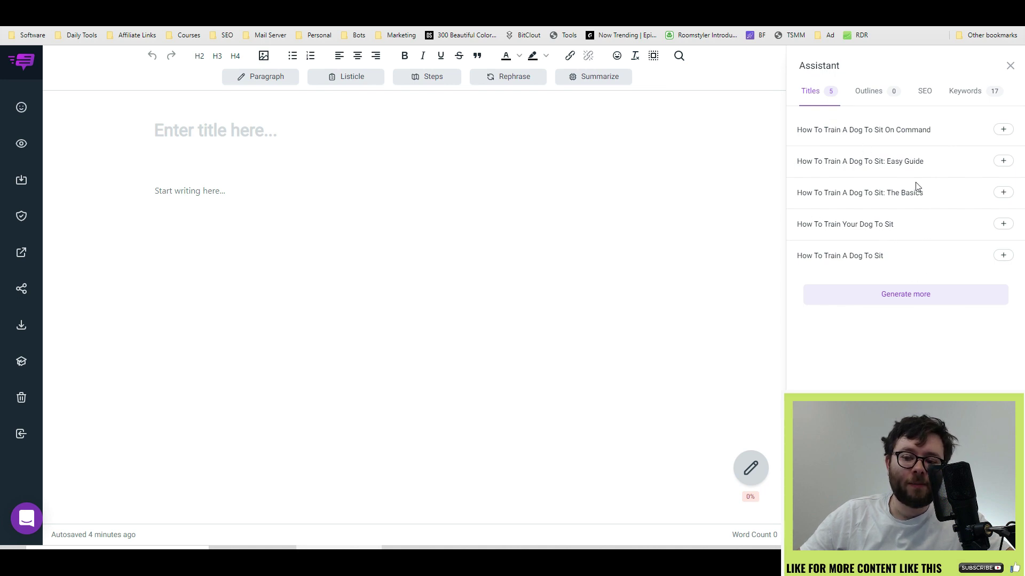
# Step: Use 'How To Train A Dog To Sit: The Basics' as the title and insert a generated outline
pyautogui.moveTo(837, 194); pyautogui.dragTo(907, 193)
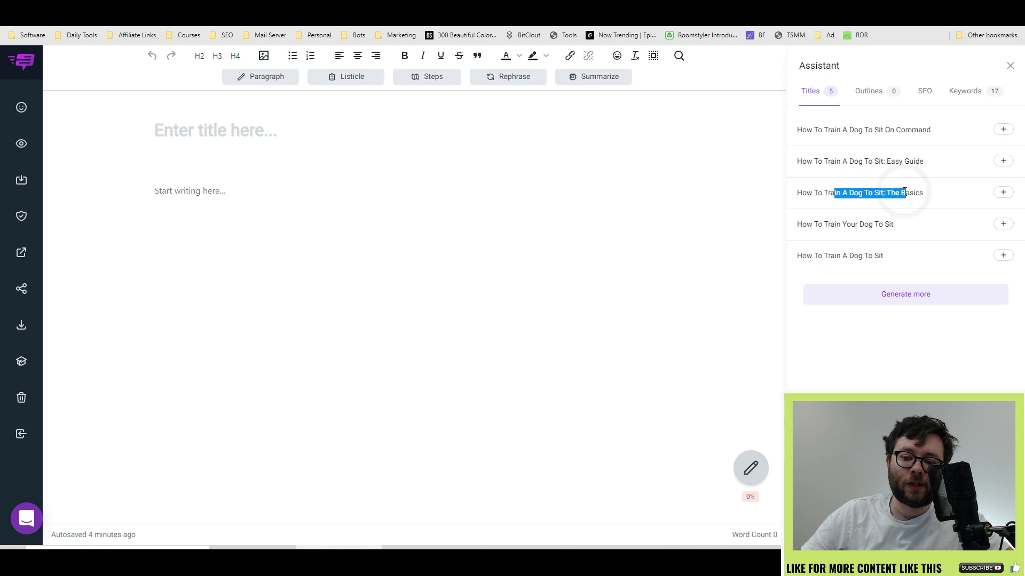
pyautogui.click(1003, 193)
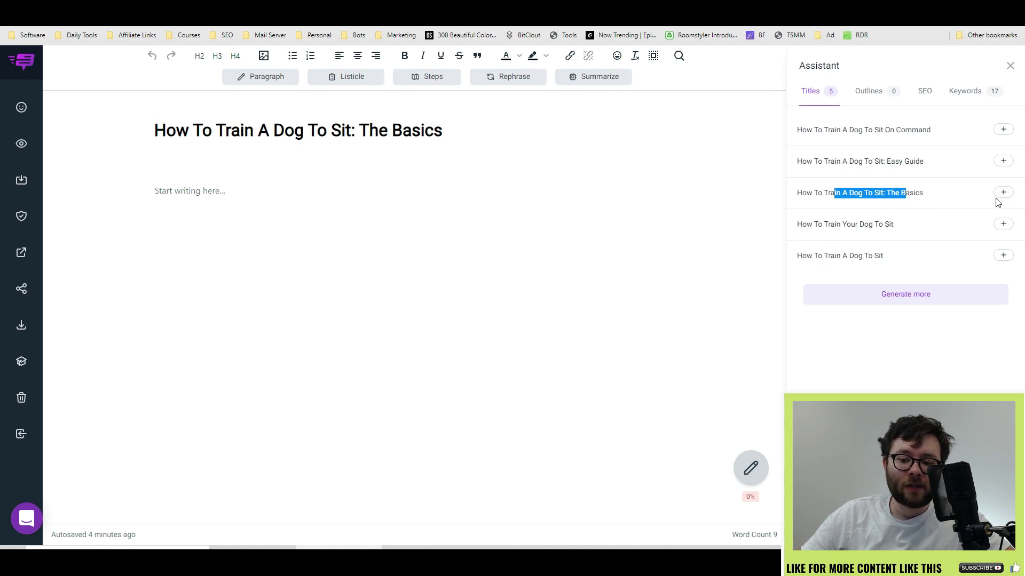
pyautogui.click(868, 92)
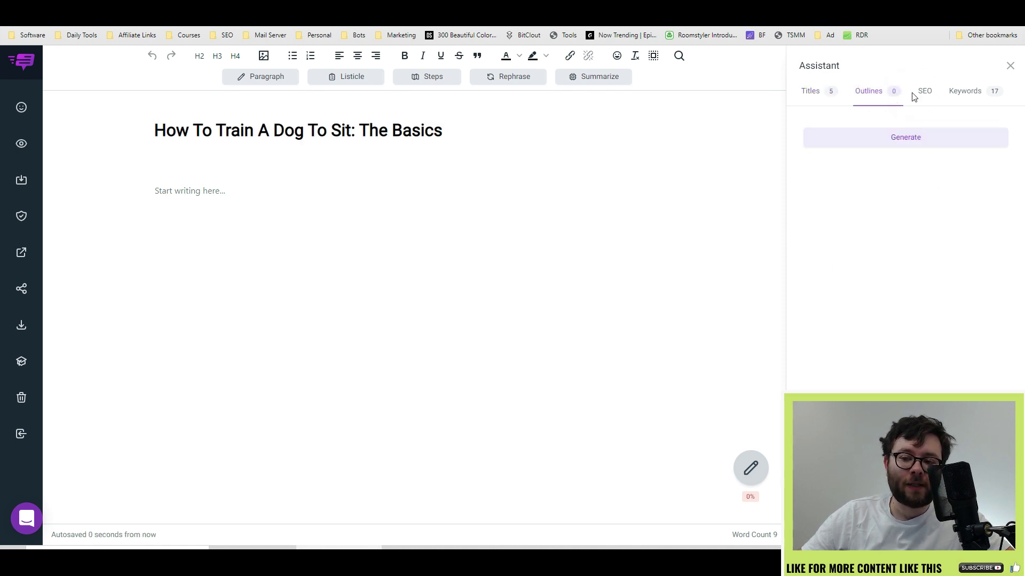
pyautogui.click(935, 137)
pyautogui.moveTo(820, 128); pyautogui.dragTo(929, 206)
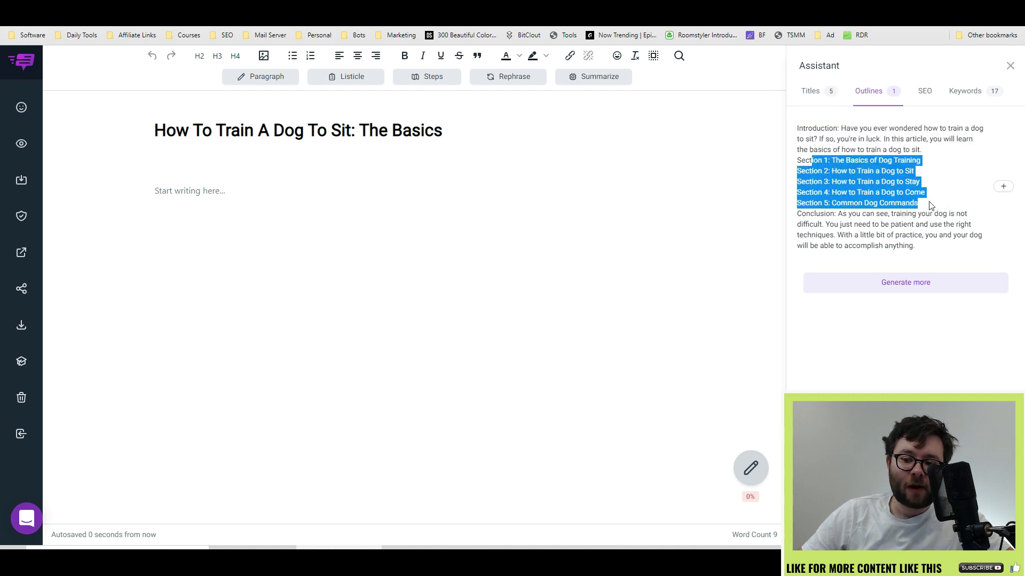
pyautogui.moveTo(816, 213); pyautogui.dragTo(899, 225)
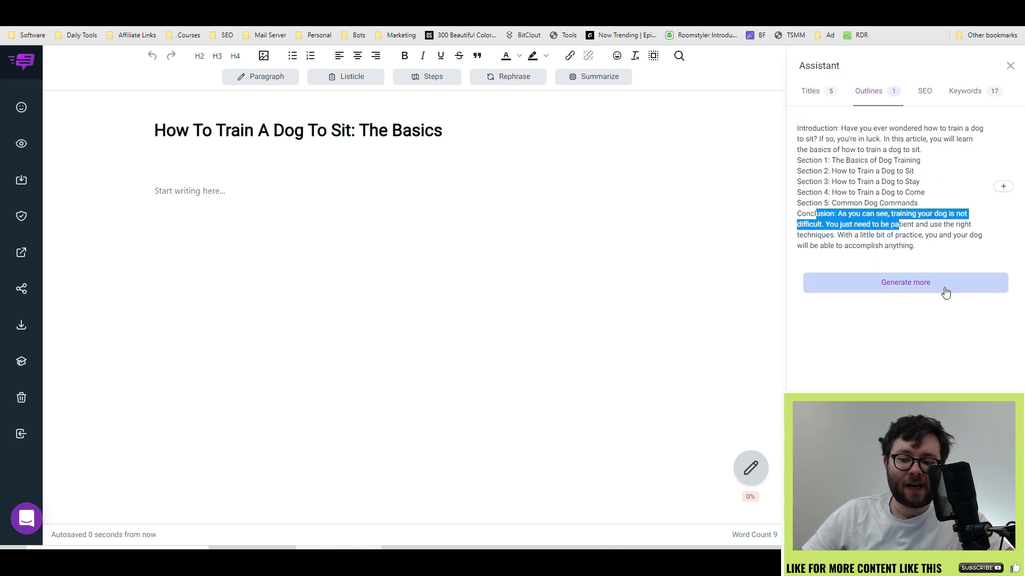
pyautogui.click(1003, 186)
pyautogui.click(922, 94)
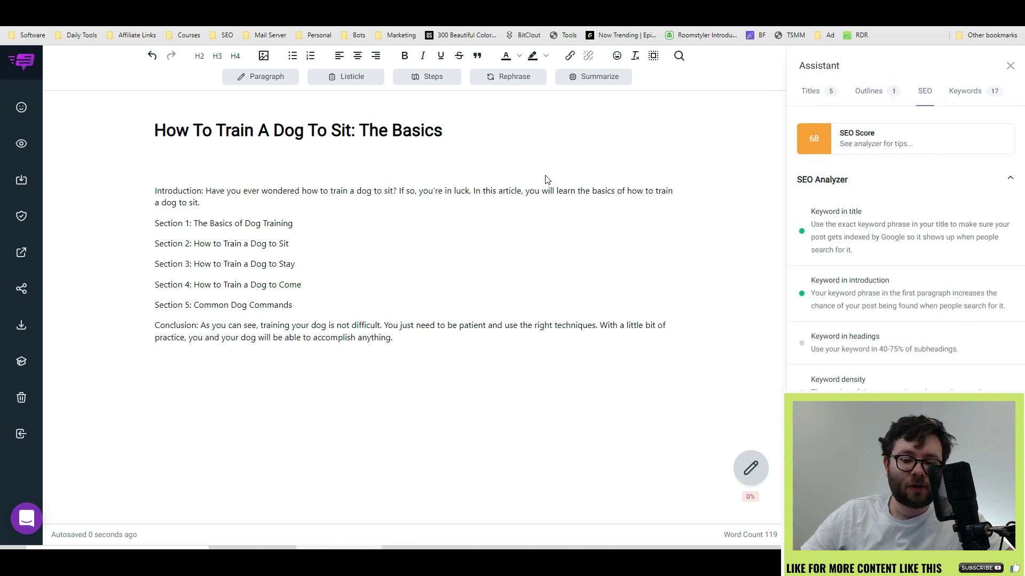
# Step: Set a stock photo of a golden dog in front of a flag as the featured image
pyautogui.scroll(-4, 878, 219)
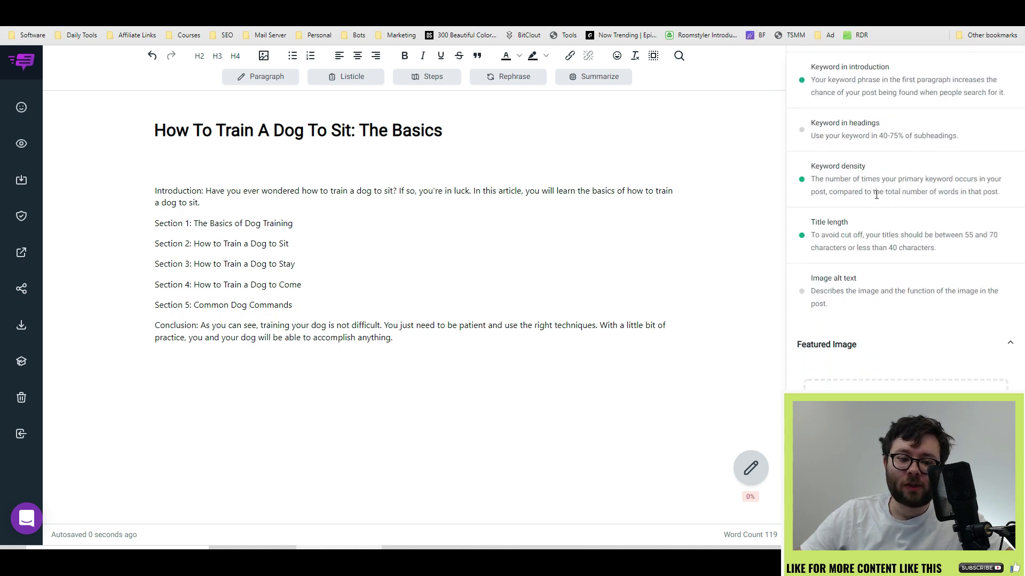
pyautogui.scroll(-1, 854, 230)
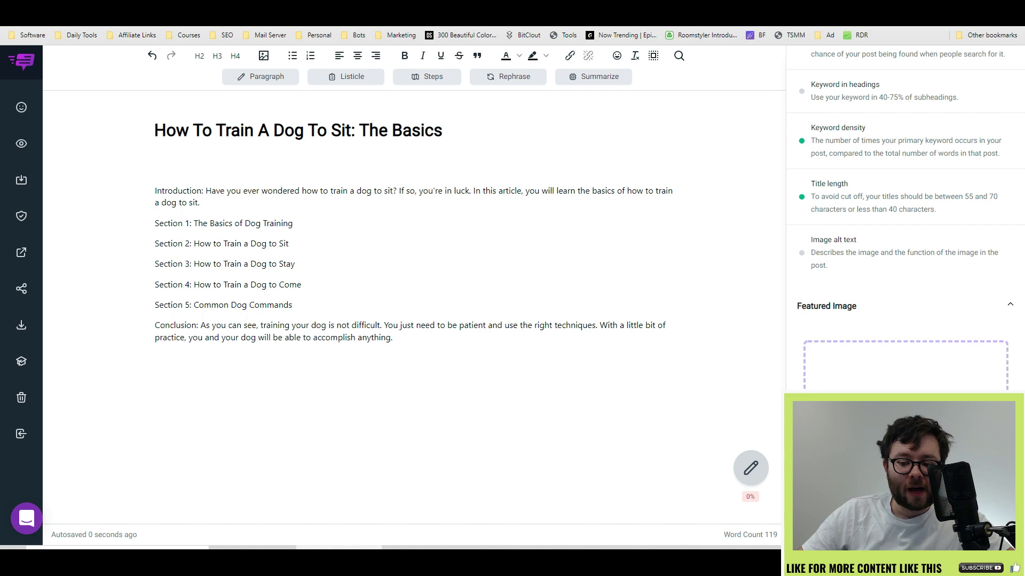
pyautogui.click(905, 374)
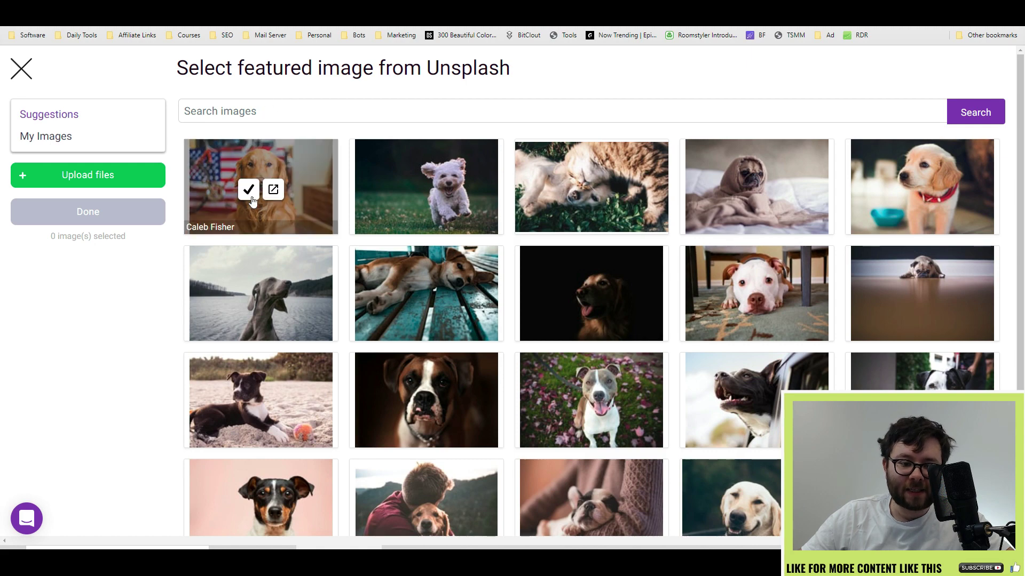
pyautogui.click(252, 200)
pyautogui.click(119, 212)
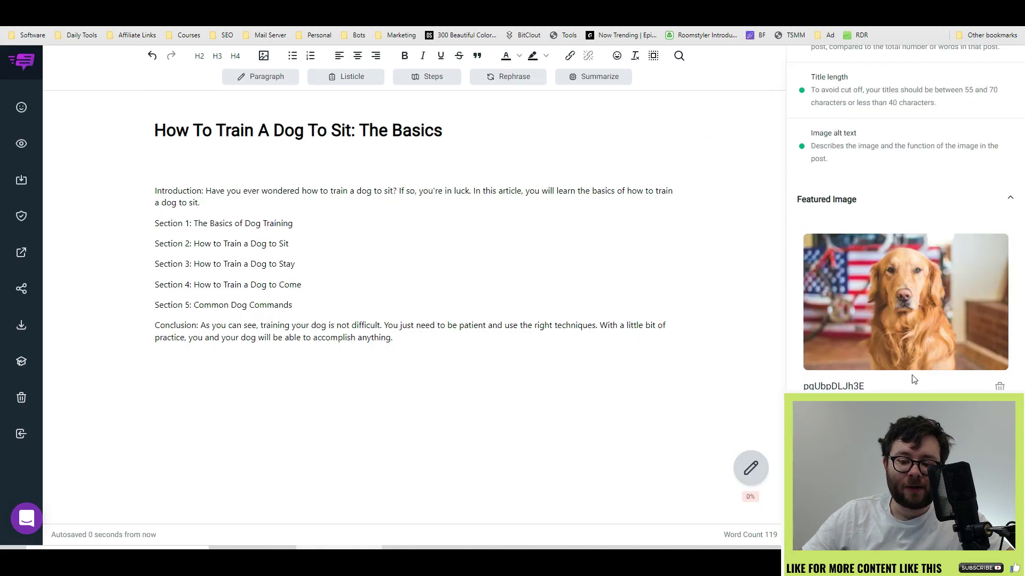
# Step: Review the outline's introduction, five sections and conclusion
pyautogui.scroll(-2, 905, 288)
pyautogui.moveTo(813, 362); pyautogui.dragTo(943, 367)
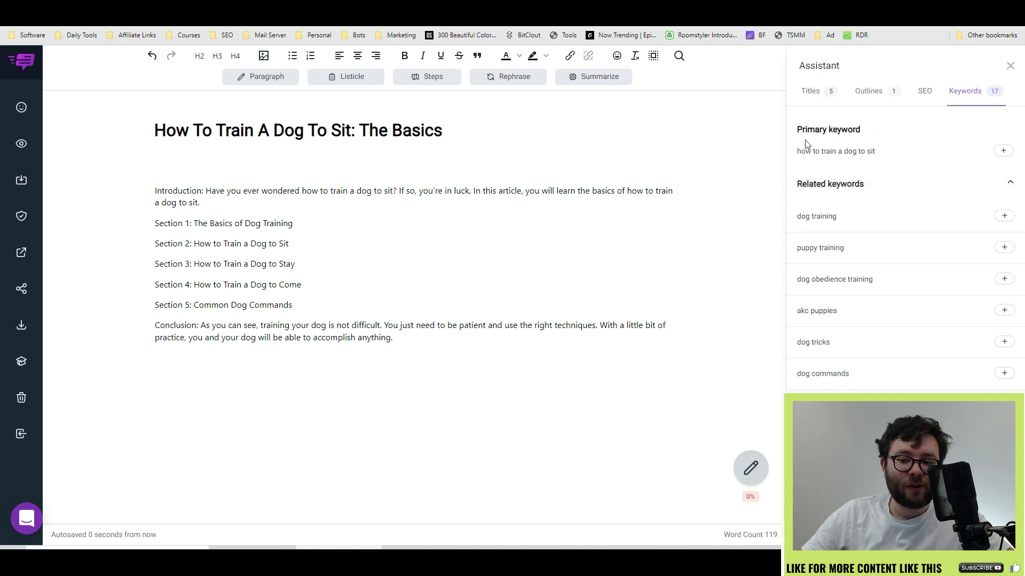
pyautogui.moveTo(797, 152); pyautogui.dragTo(899, 178)
pyautogui.scroll(-4, 880, 209)
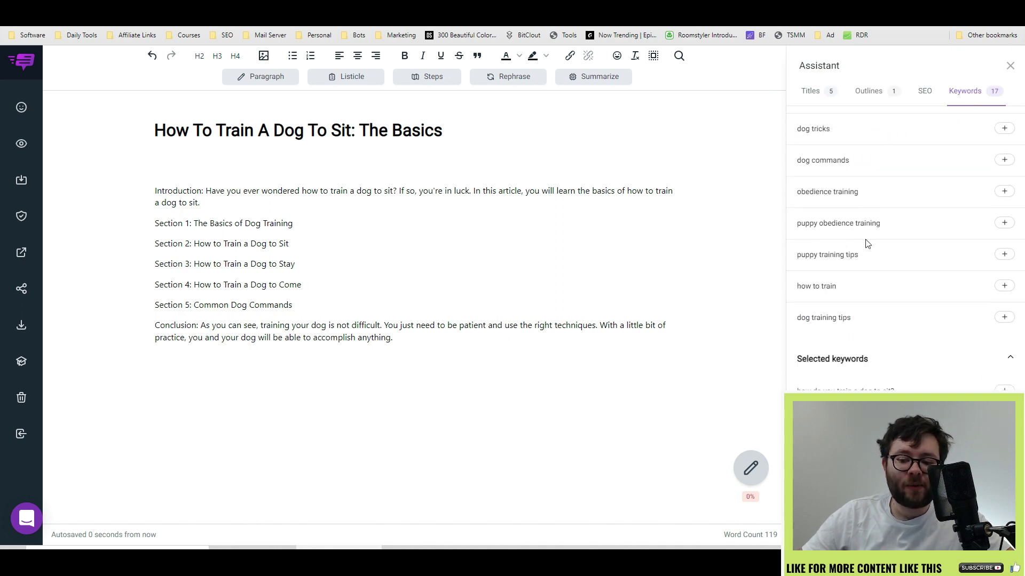
pyautogui.scroll(-3, 866, 244)
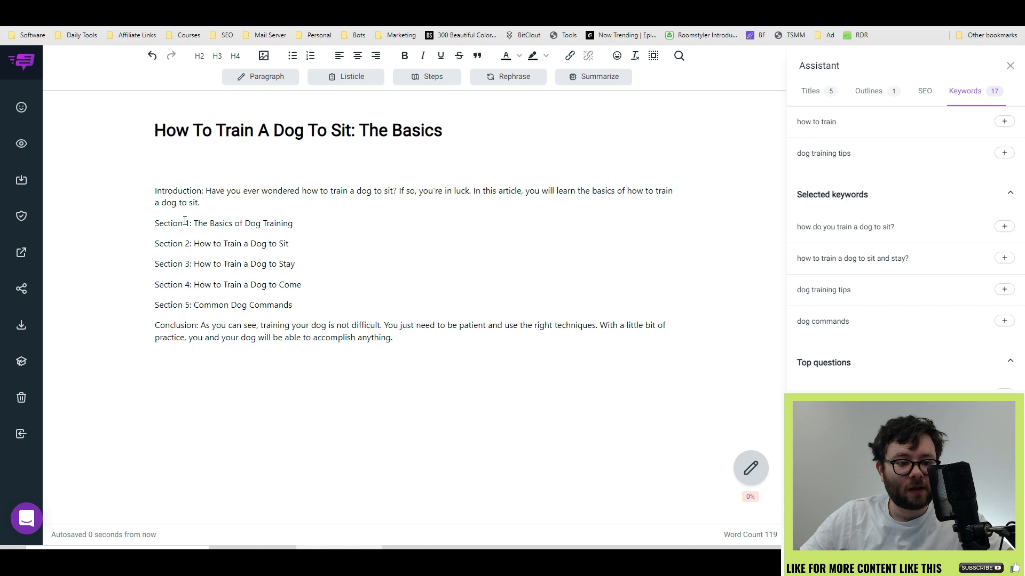
# Step: Generate paragraphs under the Section 1 and Section 2 lines
pyautogui.tripleClick(206, 225)
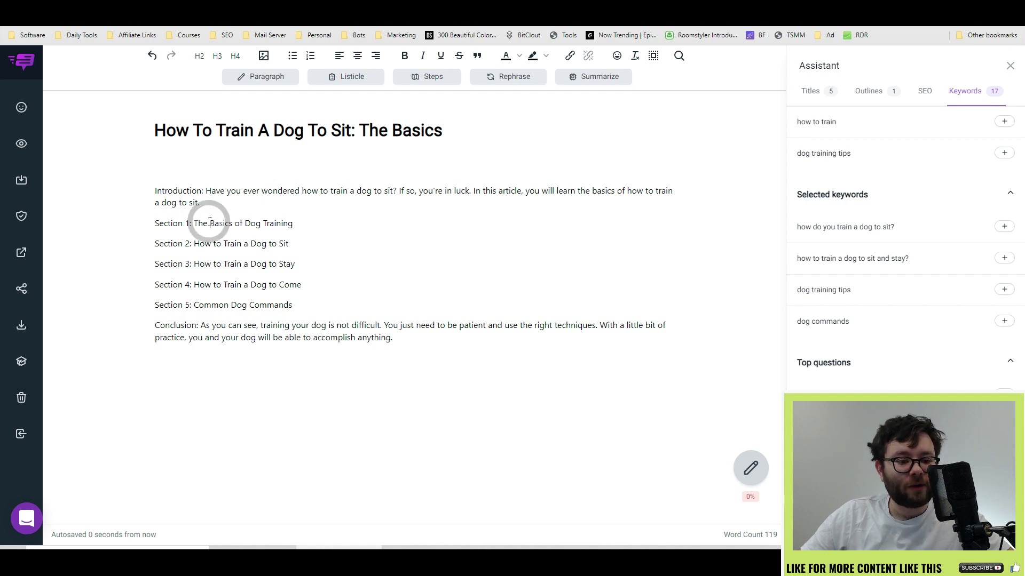
pyautogui.click(113, 201)
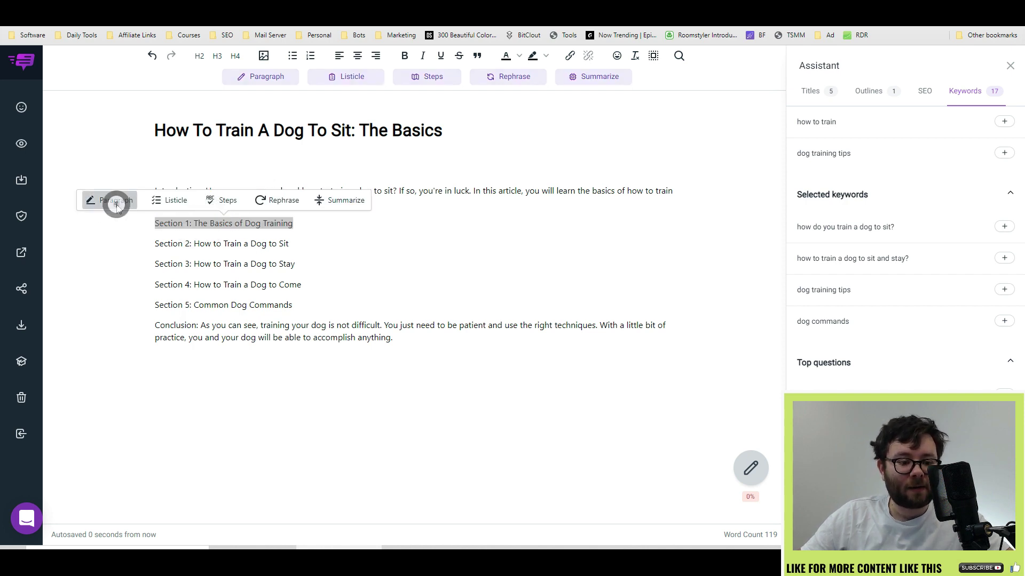
pyautogui.moveTo(380, 267); pyautogui.dragTo(144, 244)
pyautogui.tripleClick(275, 289)
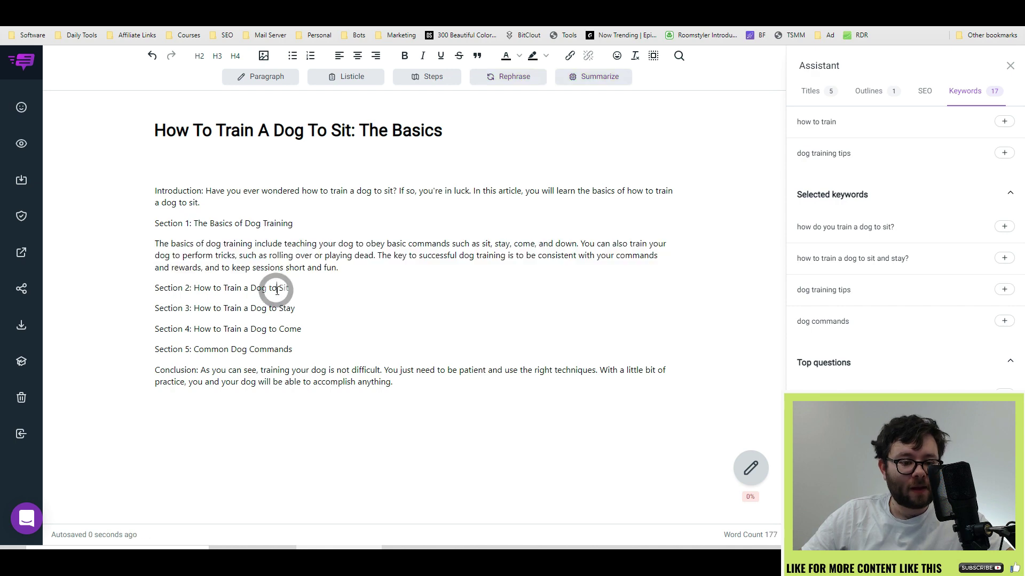
pyautogui.click(110, 266)
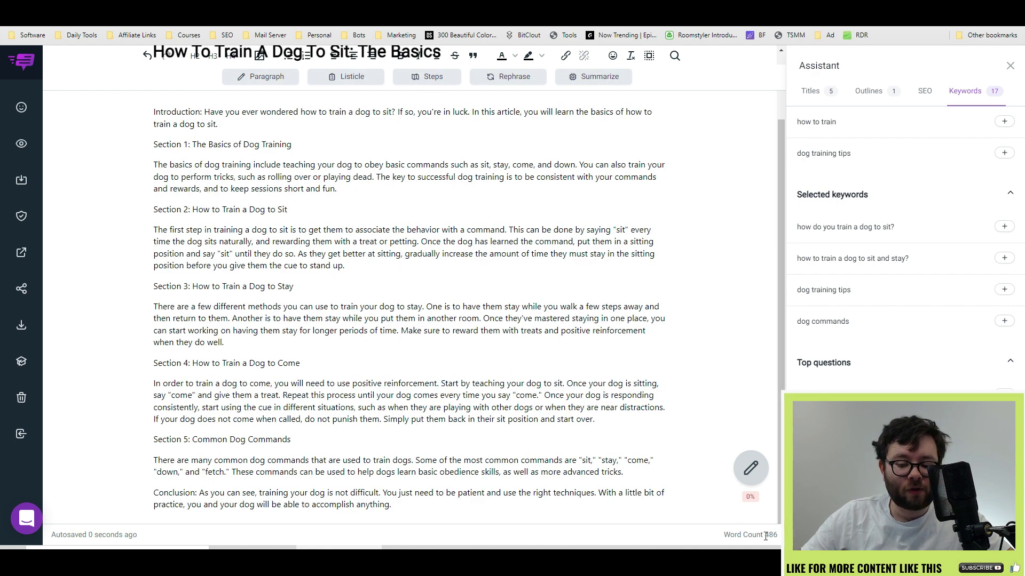
pyautogui.moveTo(766, 537); pyautogui.dragTo(777, 540)
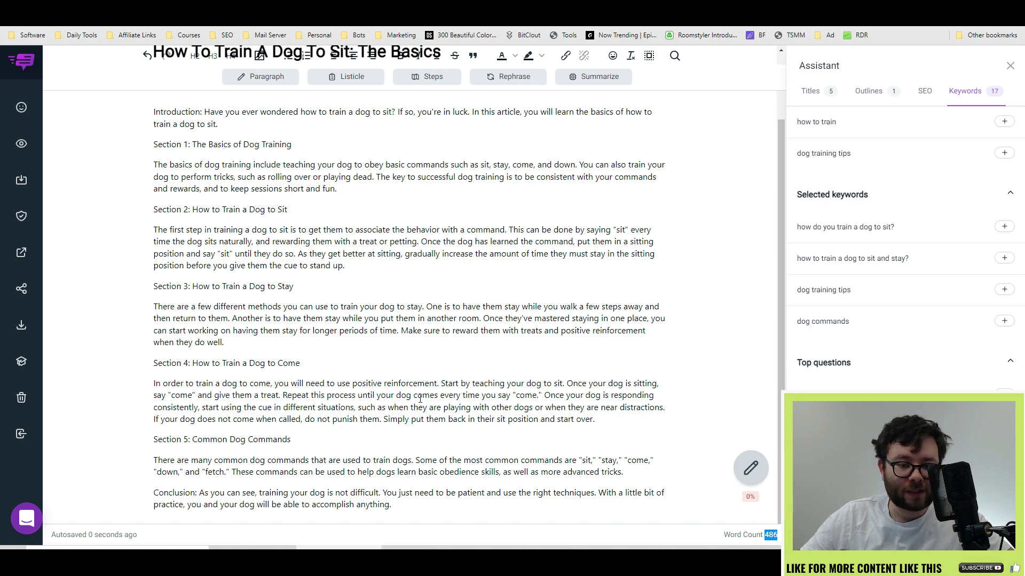
# Step: Turn the Section 1 line into a heading
pyautogui.scroll(2, 217, 216)
pyautogui.tripleClick(199, 221)
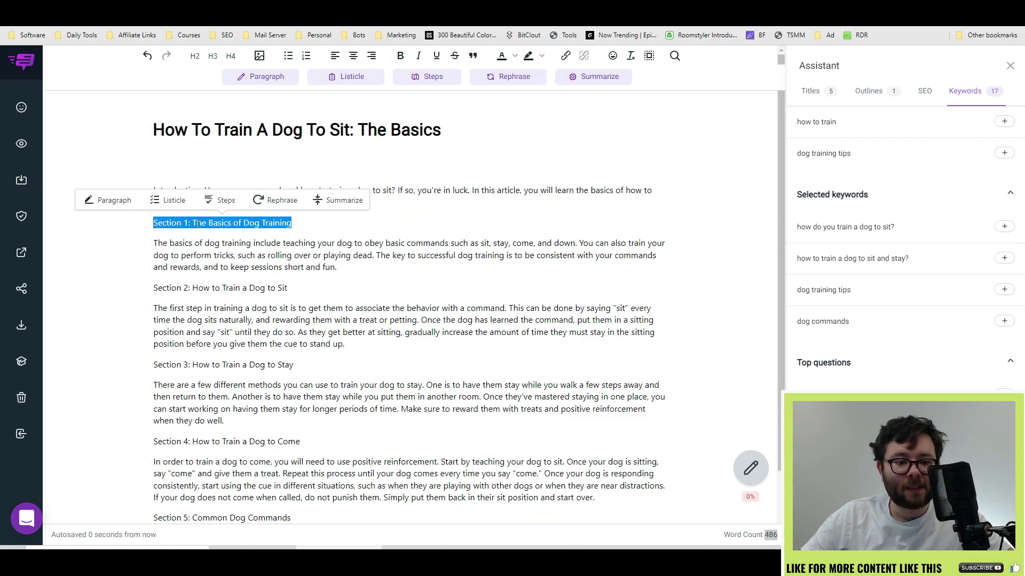
pyautogui.click(195, 56)
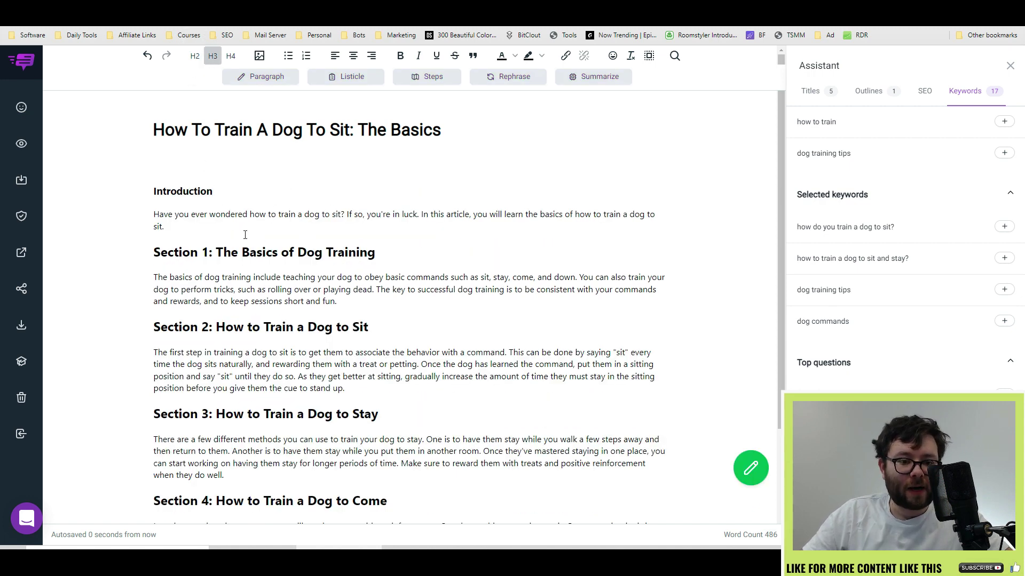
# Step: Have the AI write a second introduction paragraph and rephrase it
pyautogui.click(208, 226)
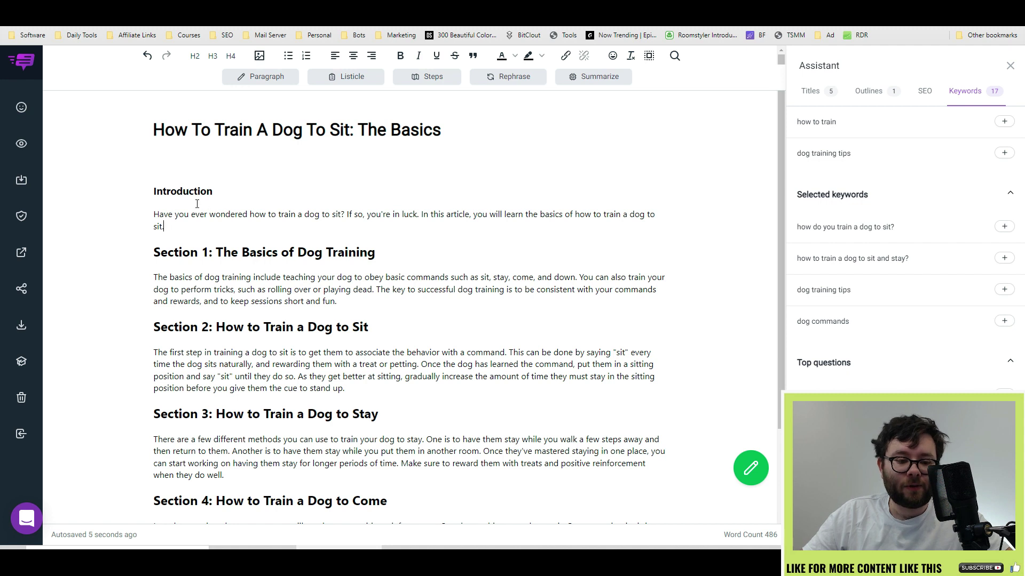
pyautogui.click(171, 224)
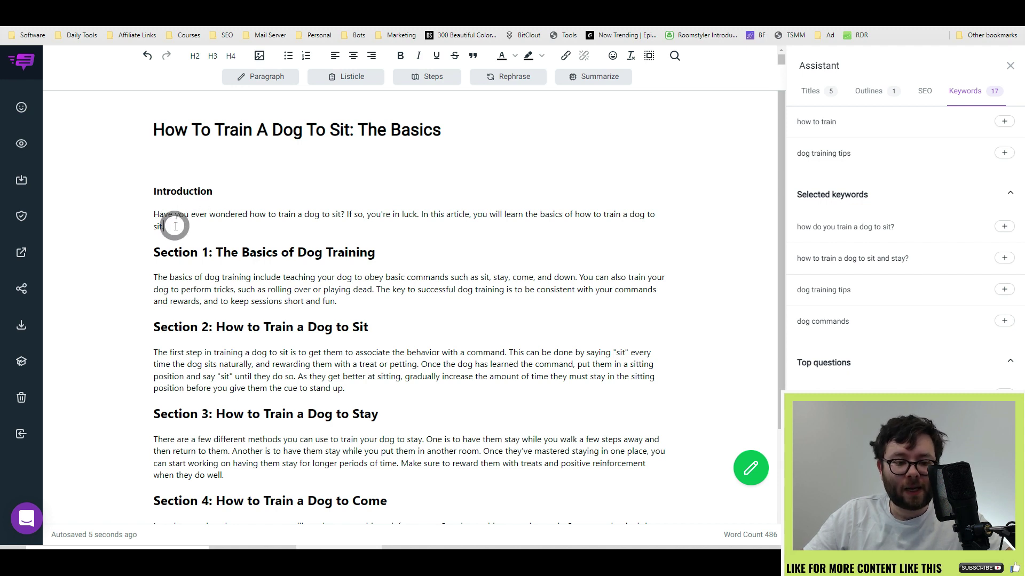
pyautogui.click(751, 468)
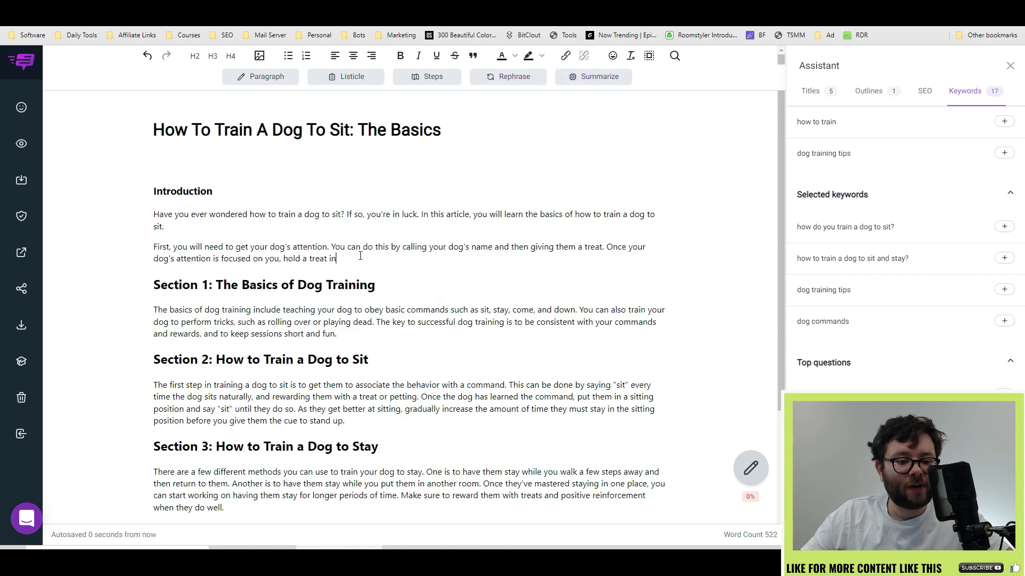
pyautogui.moveTo(360, 256); pyautogui.dragTo(92, 245)
pyautogui.click(520, 76)
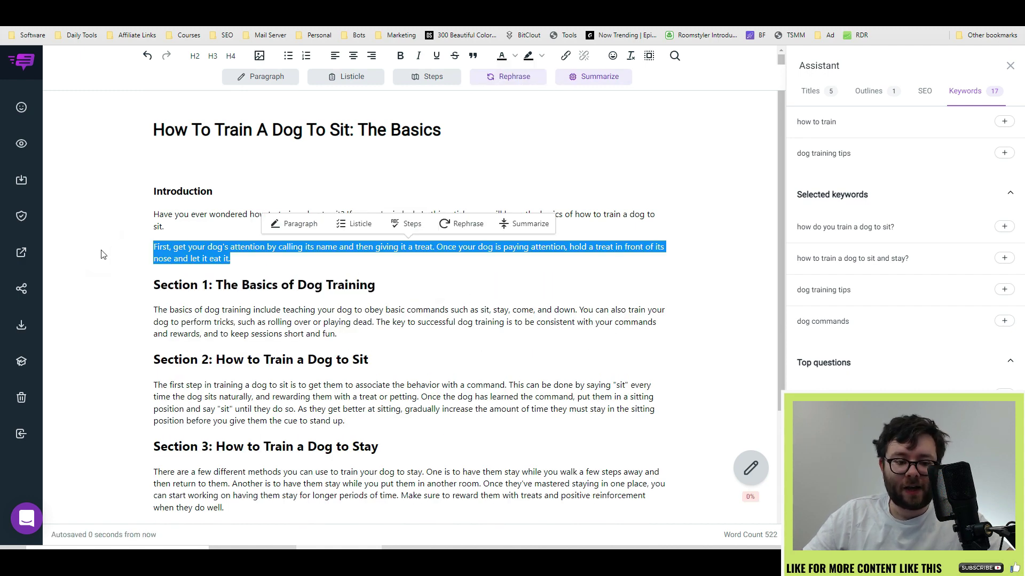
# Step: Link the word 'successful' in Section 1 to the pasted URL
pyautogui.moveTo(417, 322); pyautogui.dragTo(457, 323)
pyautogui.click(557, 56)
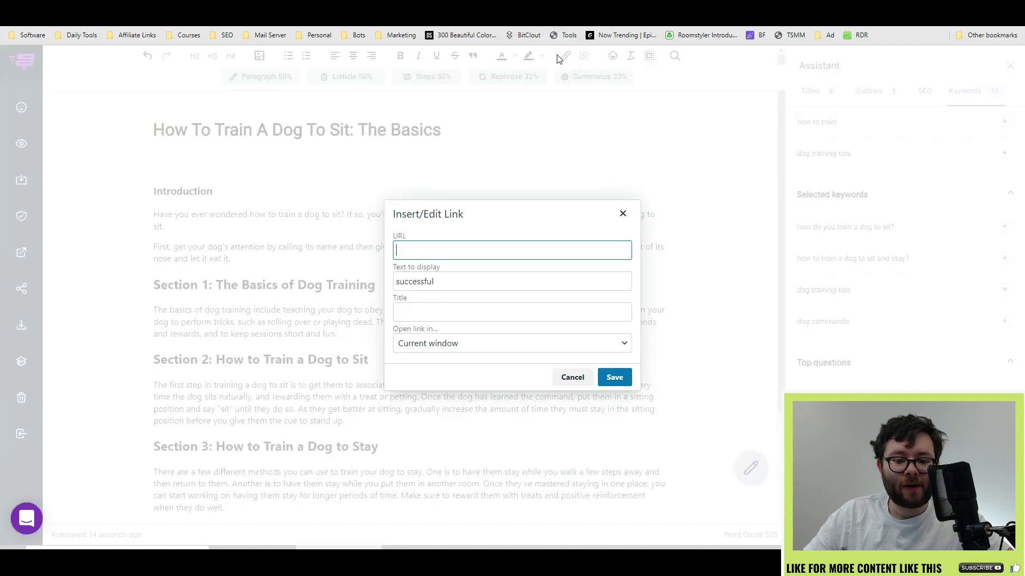
pyautogui.hotkey('ctrl', 'v')
pyautogui.click(614, 377)
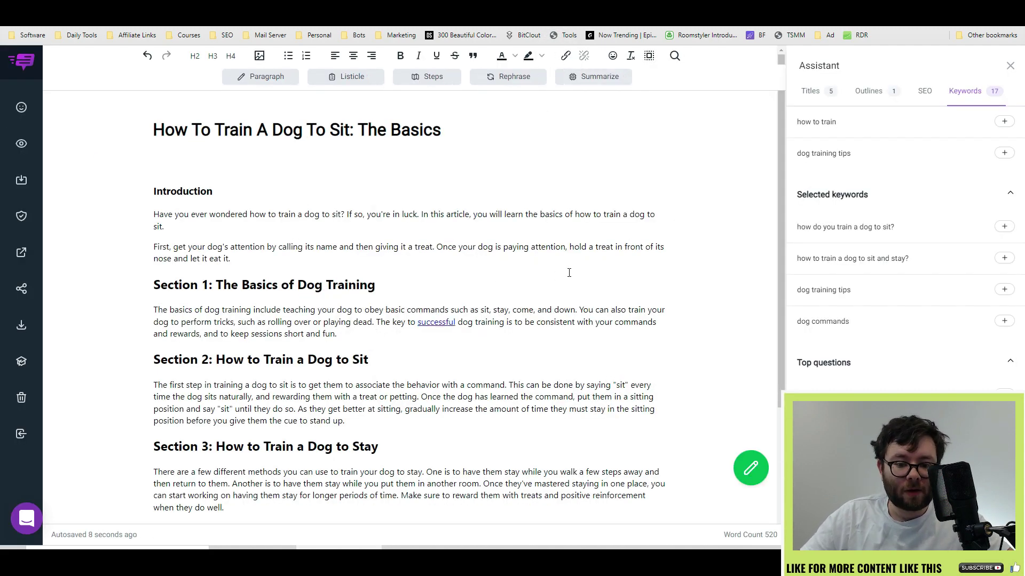
# Step: Preview the article and download it as a PDF
pyautogui.click(22, 144)
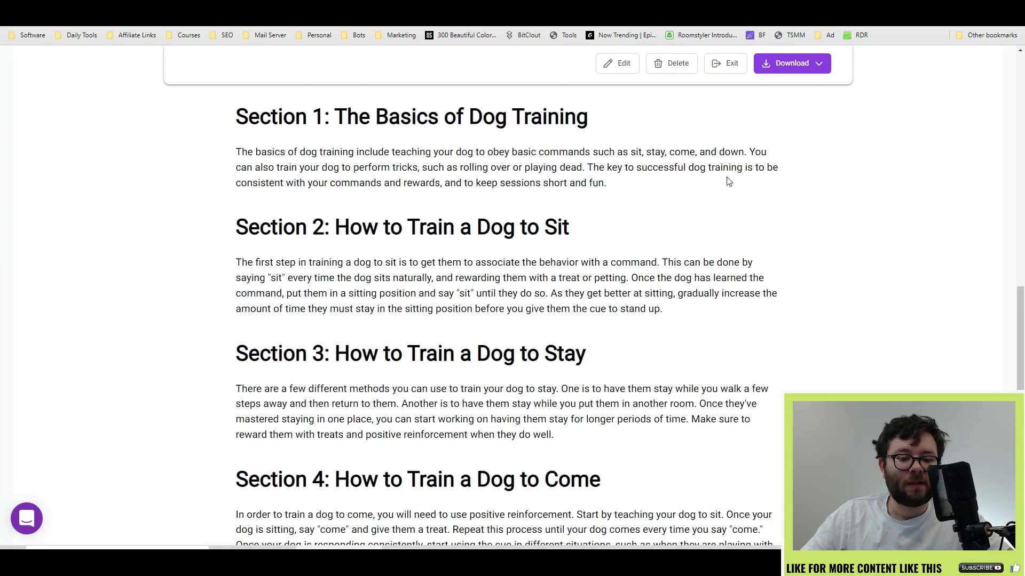
pyautogui.scroll(-5, 729, 182)
pyautogui.click(813, 71)
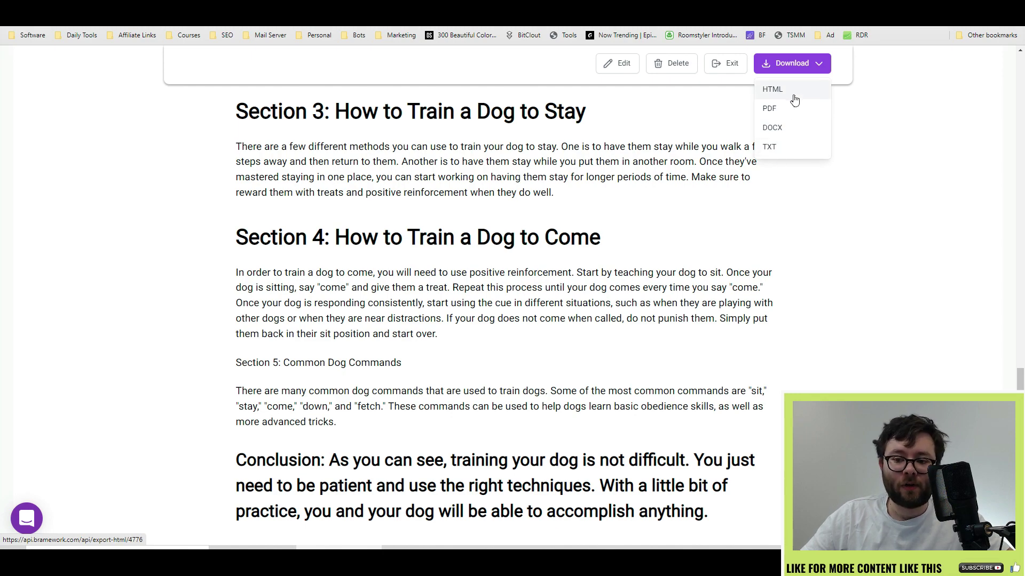
pyautogui.click(790, 108)
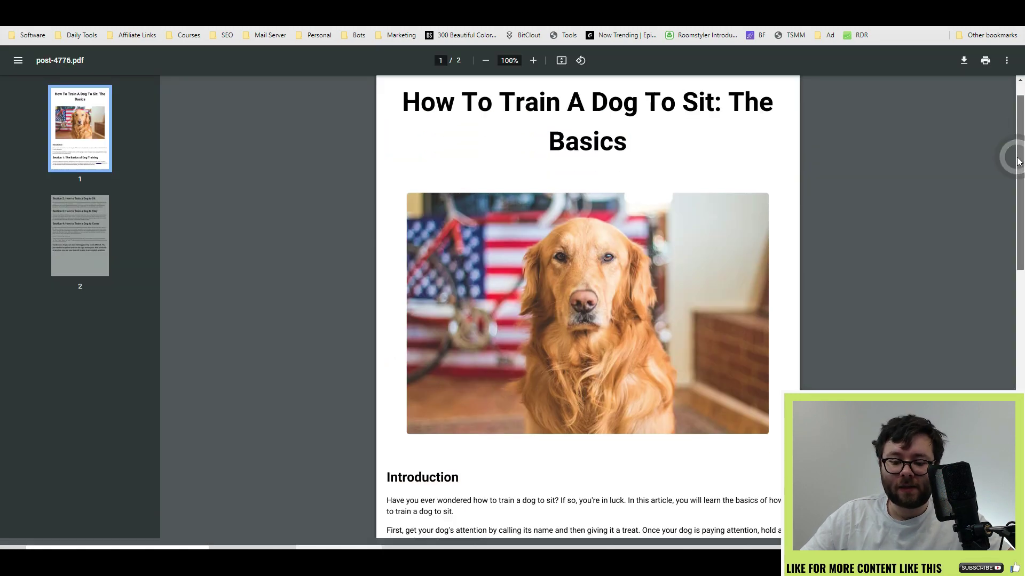
# Step: Look through the two-page PDF, close it and return to editing the post
pyautogui.moveTo(1008, 153); pyautogui.dragTo(1017, 224)
pyautogui.scroll(-5, 1016, 224)
pyautogui.hotkey('ctrl', 'w')
pyautogui.scroll(2, 625, 81)
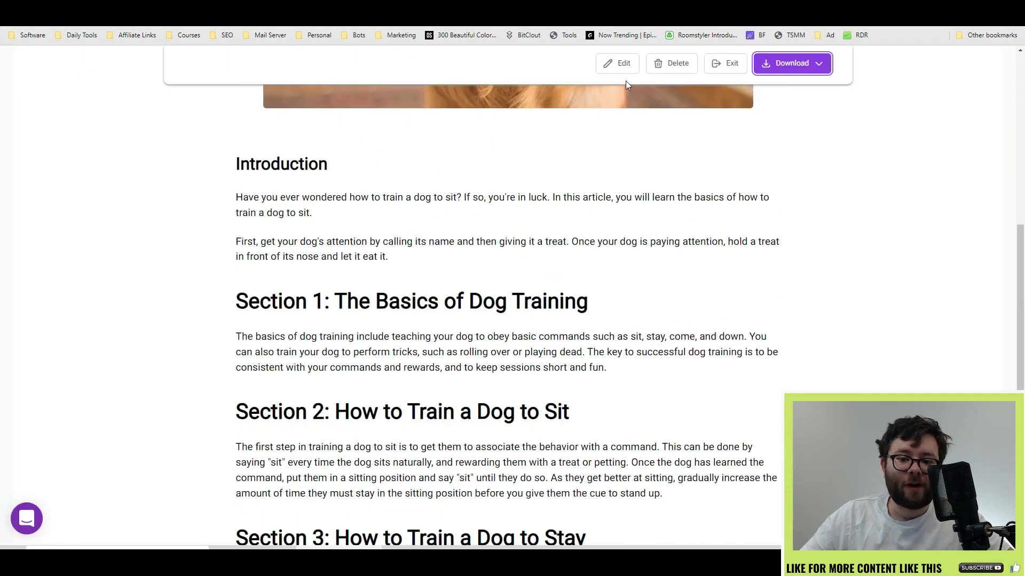
pyautogui.click(621, 64)
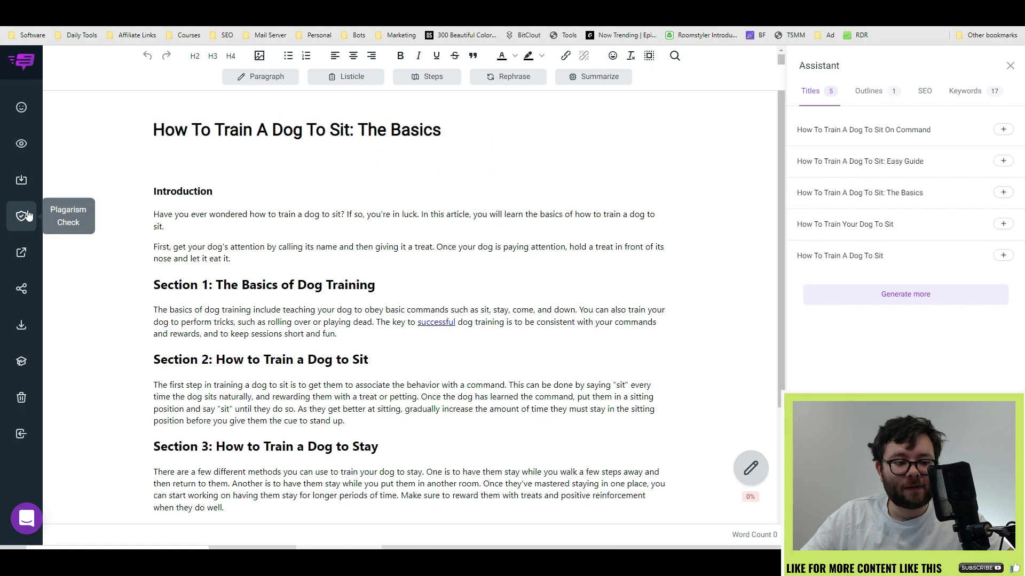
# Step: Run a plagiarism check on the post and dismiss the clean result
pyautogui.click(21, 216)
pyautogui.moveTo(454, 317); pyautogui.dragTo(559, 317)
pyautogui.click(544, 387)
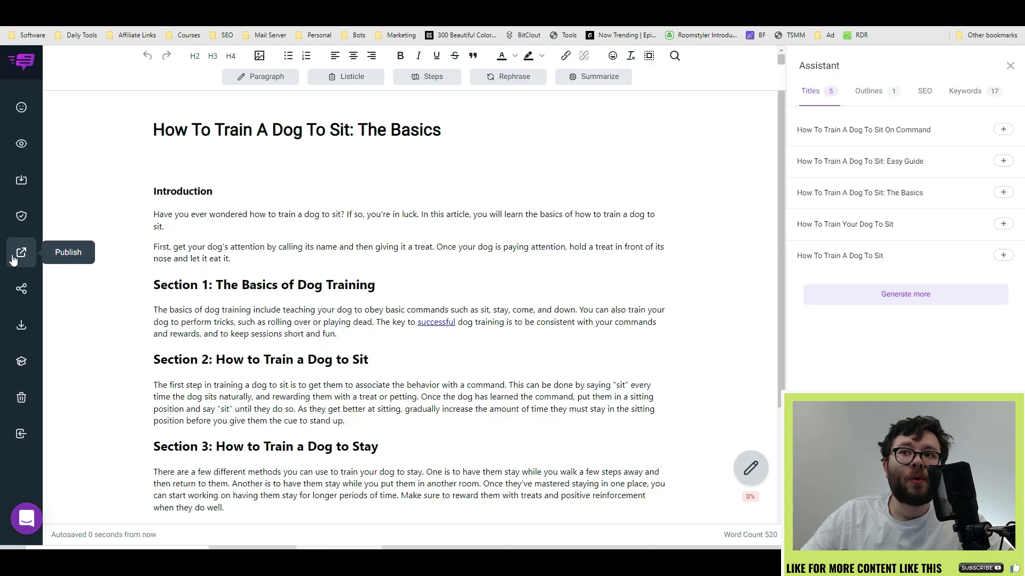
# Step: Publish the post to the WordPress site
pyautogui.click(14, 258)
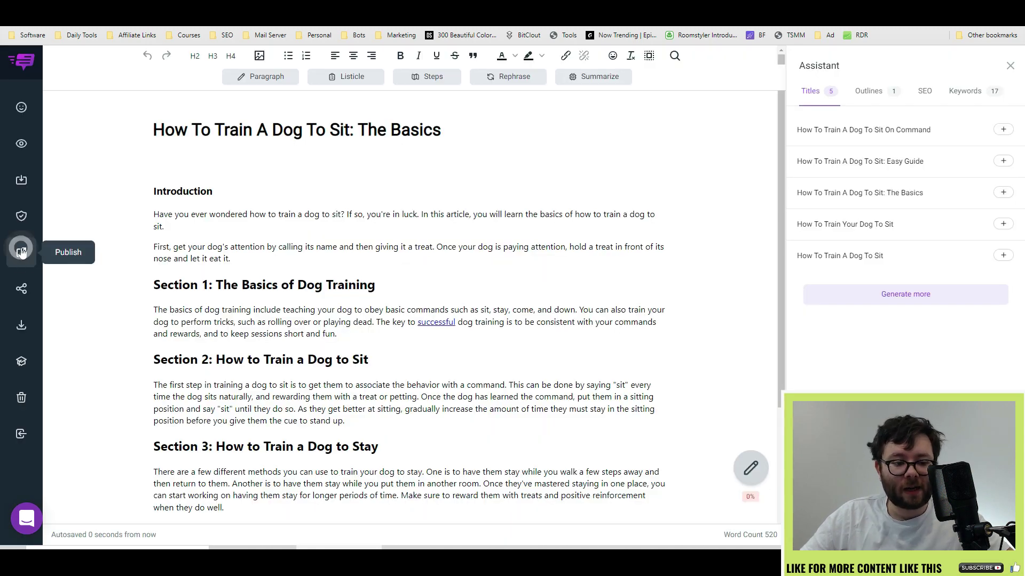
pyautogui.click(446, 314)
pyautogui.click(448, 332)
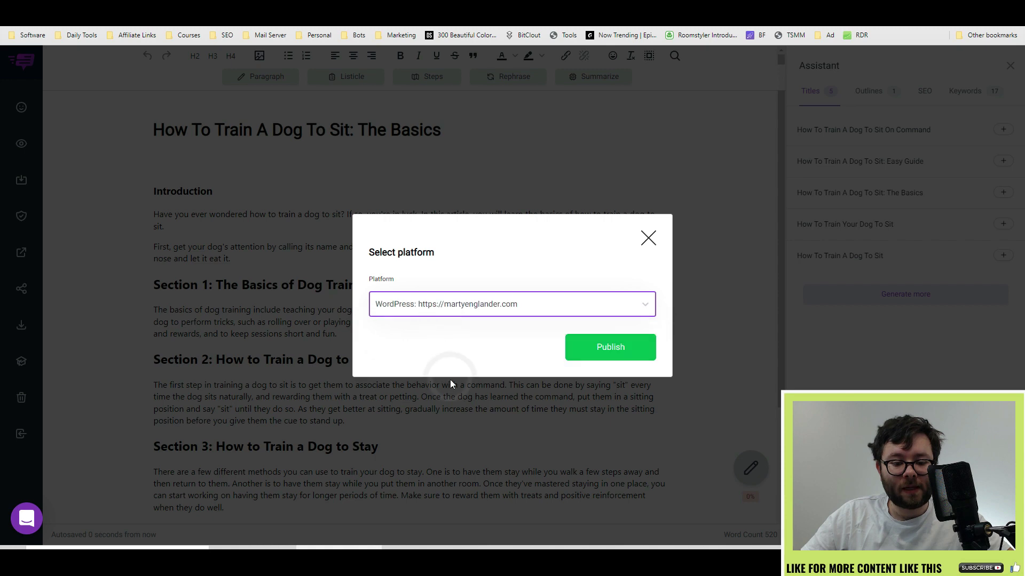
pyautogui.click(633, 355)
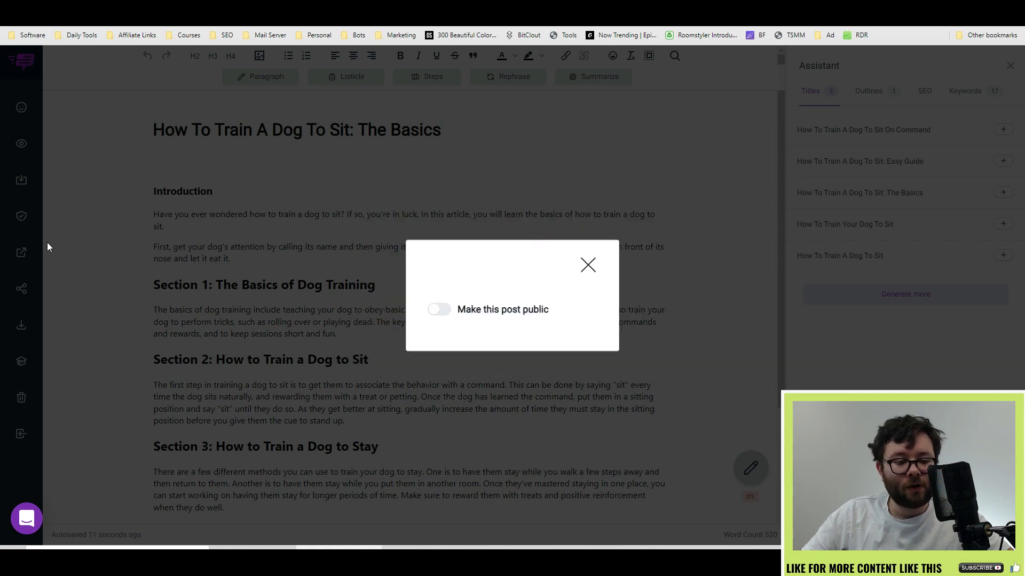
# Step: Make the post public and open its share link
pyautogui.click(435, 312)
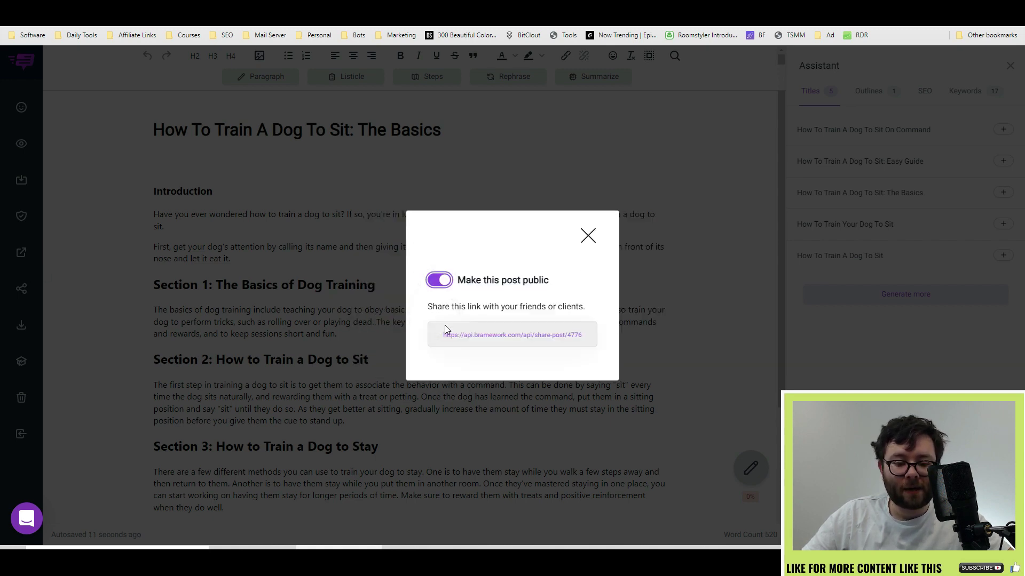
pyautogui.click(470, 336)
pyautogui.scroll(-5, 517, 277)
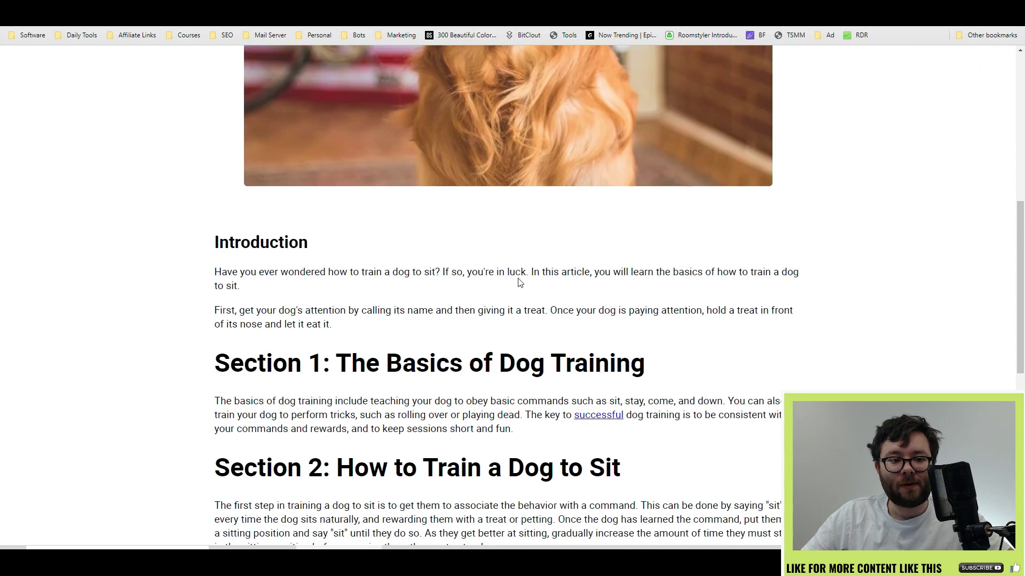
pyautogui.scroll(-8, 518, 283)
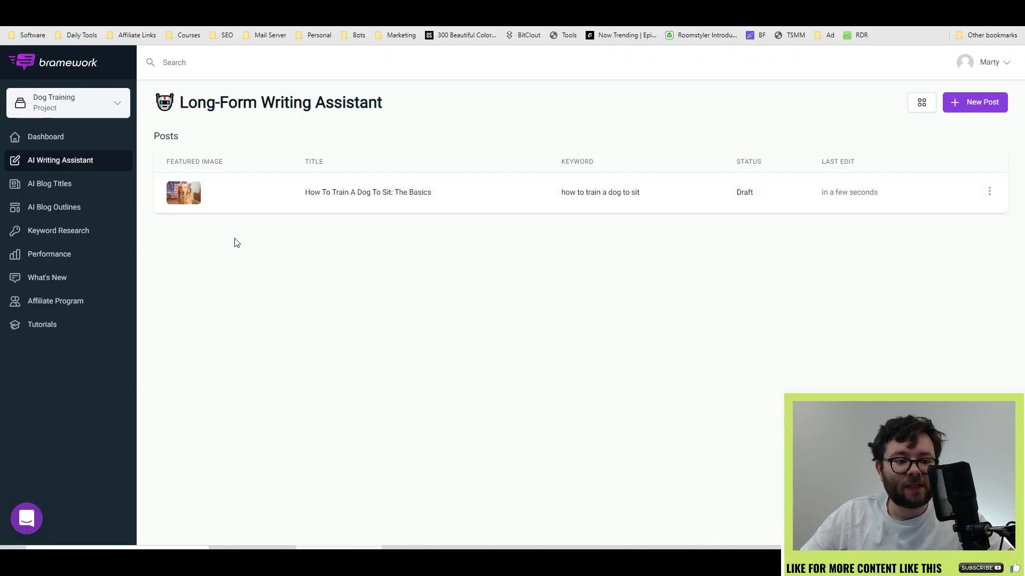